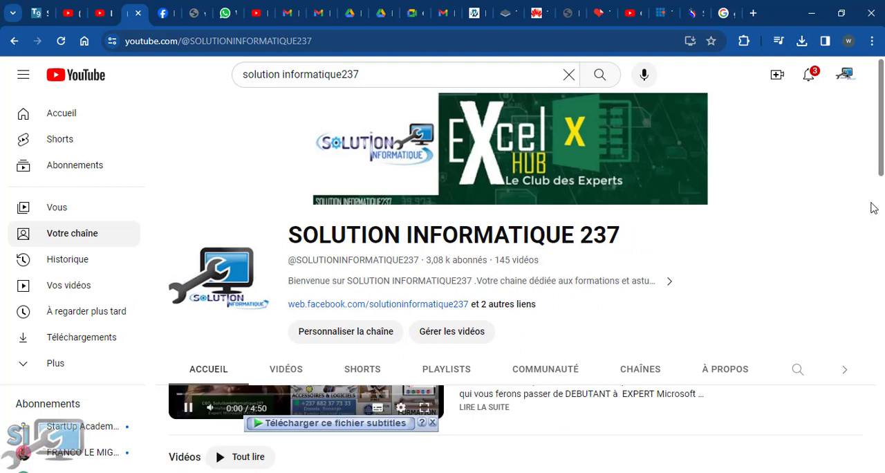
Pause the featured video on the SOLUTION INFORMATIQUE 237 channel page and browse the channel's list of videos.
{"action": "scroll", "coordinate": [872, 205], "scroll_direction": "down", "scroll_amount": 4}
{"action": "left_click", "coordinate": [188, 328]}
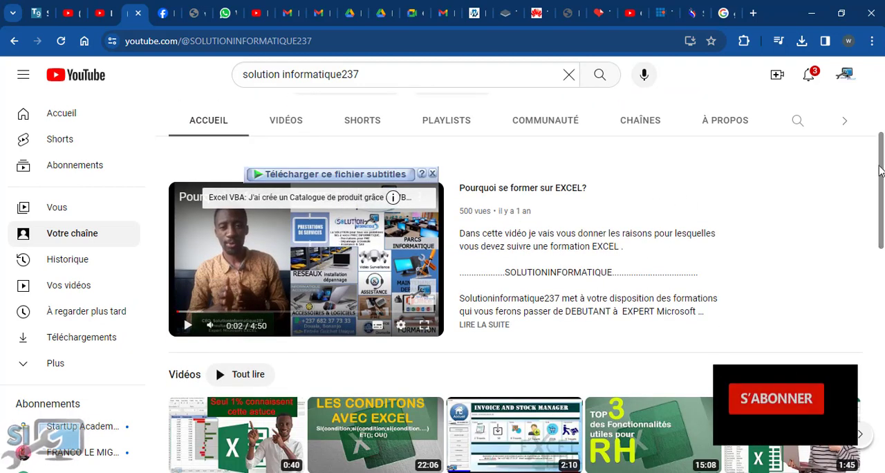
{"action": "left_click_drag", "start_coordinate": [881, 170], "coordinate": [881, 174]}
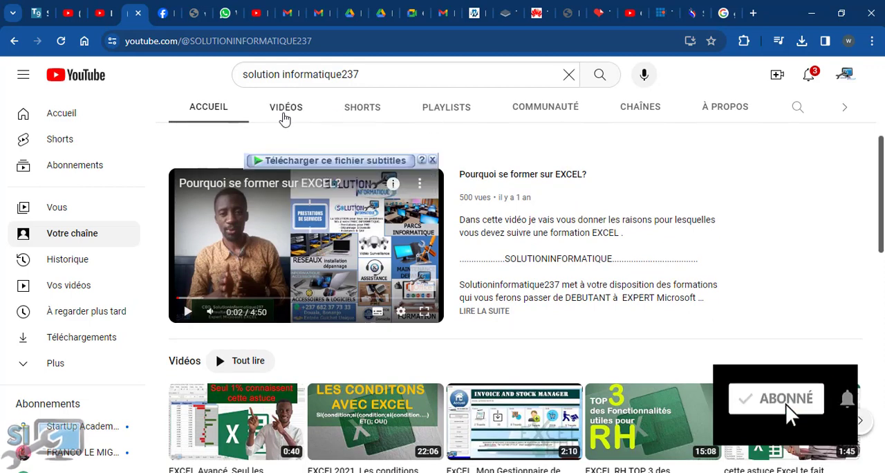
{"action": "left_click", "coordinate": [283, 117]}
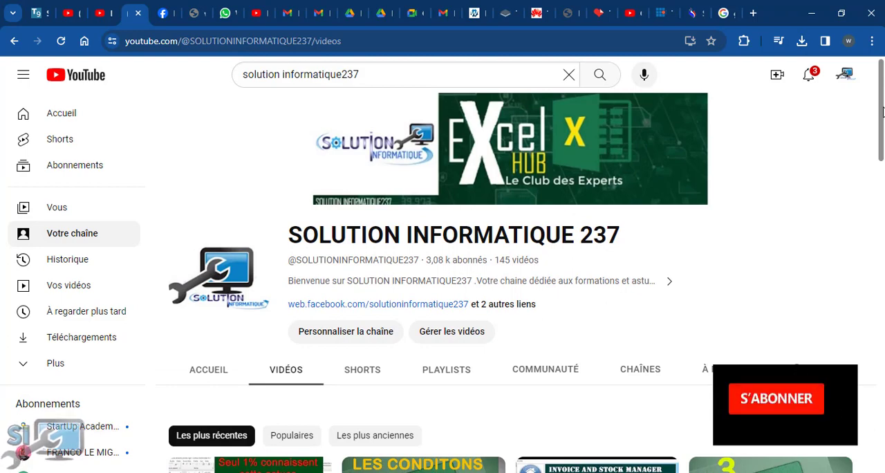
{"action": "left_click_drag", "start_coordinate": [882, 112], "coordinate": [882, 214]}
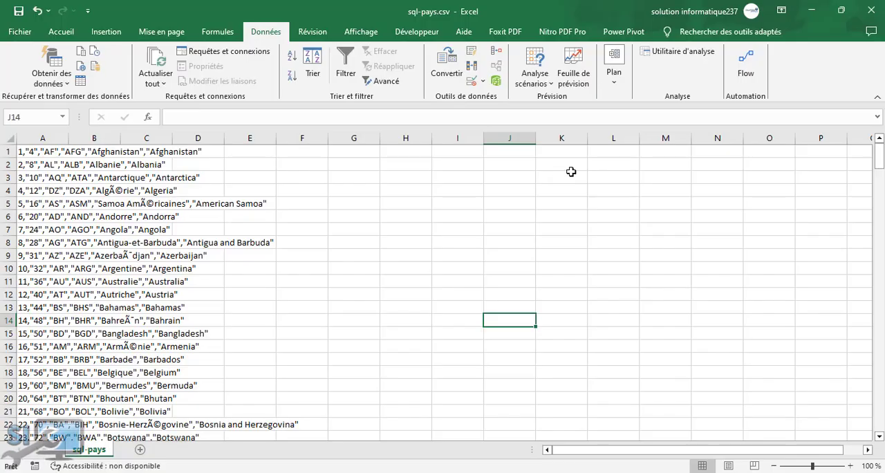
Put the sql-pays.csv workbook away and bring up pays du monde.csv in Excel.
{"action": "left_click", "coordinate": [811, 10]}
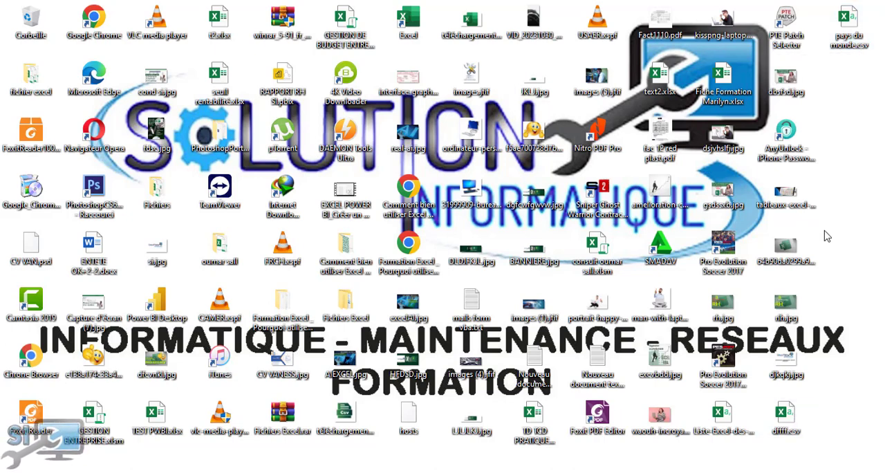
{"action": "key", "text": "super+d"}
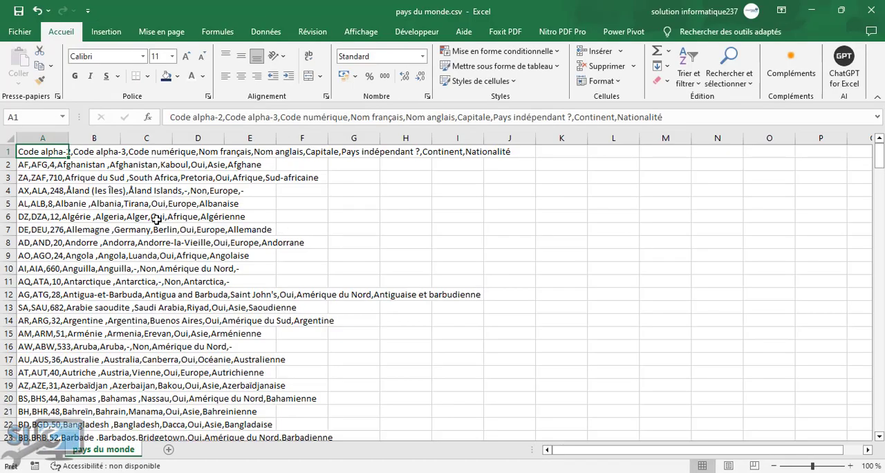
Examine the country records in column A to see how their fields are separated.
{"action": "left_click", "coordinate": [63, 178]}
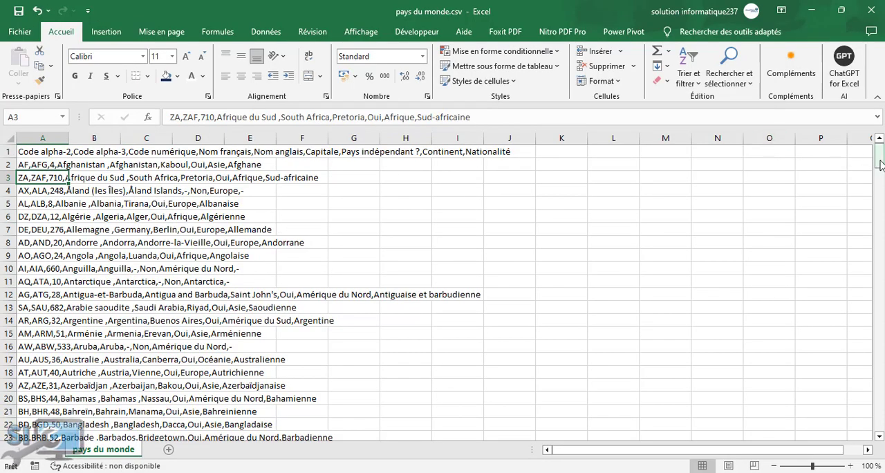
{"action": "left_click_drag", "start_coordinate": [880, 154], "coordinate": [880, 148]}
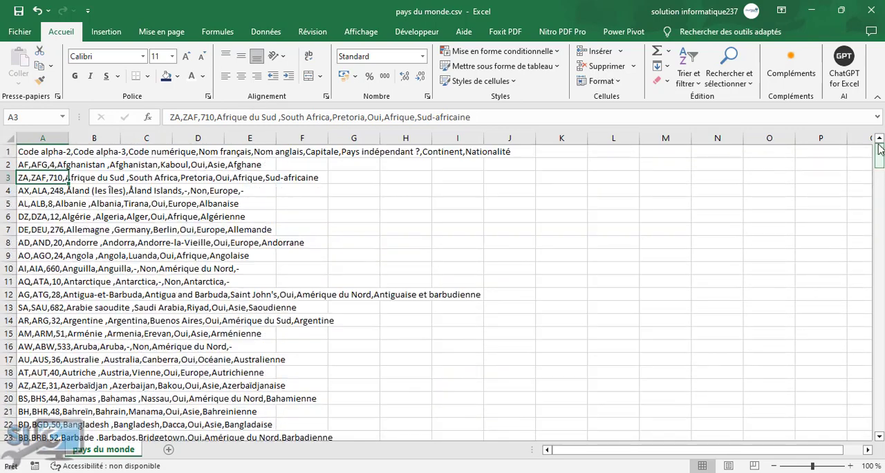
{"action": "left_click", "coordinate": [116, 203]}
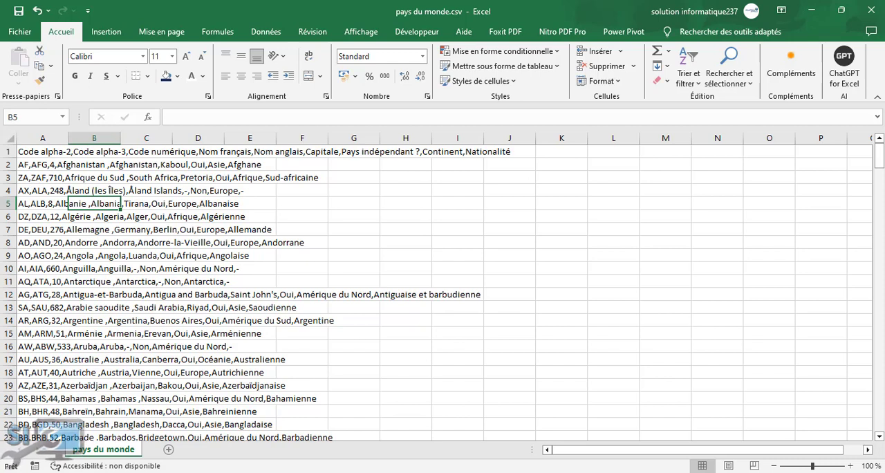
{"action": "left_click", "coordinate": [40, 191]}
{"action": "left_click", "coordinate": [40, 232]}
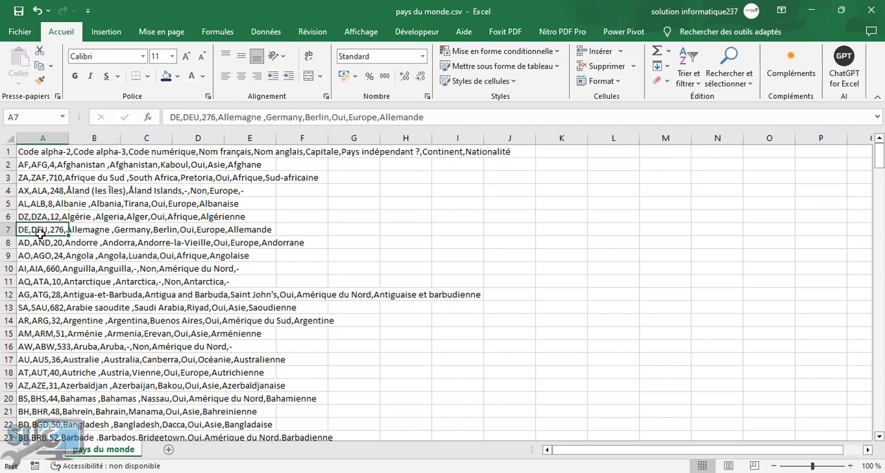
{"action": "left_click", "coordinate": [44, 318]}
{"action": "left_click", "coordinate": [44, 226]}
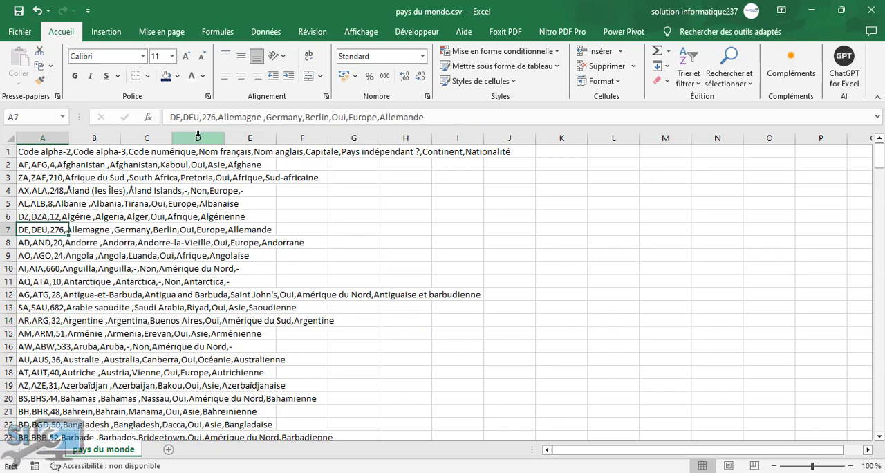
{"action": "left_click", "coordinate": [63, 204]}
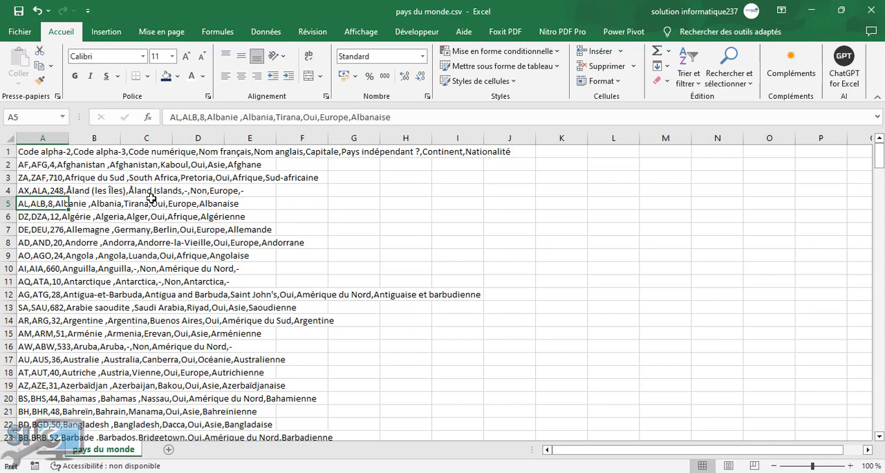
{"action": "left_click", "coordinate": [46, 248]}
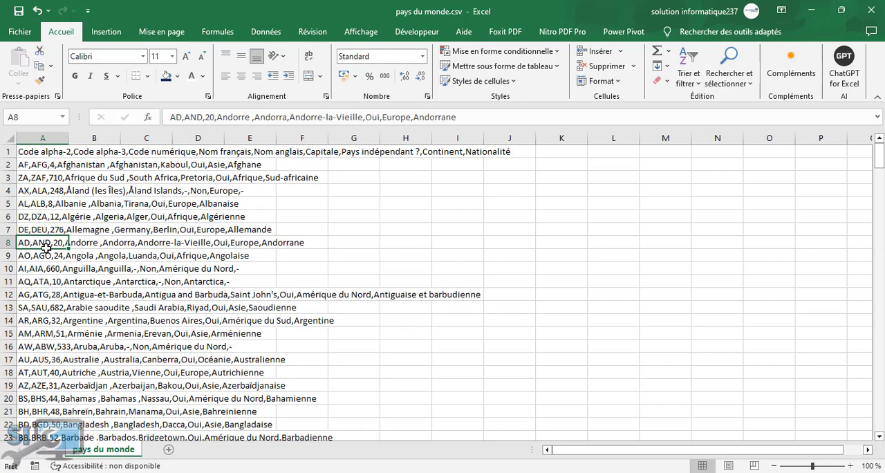
{"action": "left_click", "coordinate": [37, 195]}
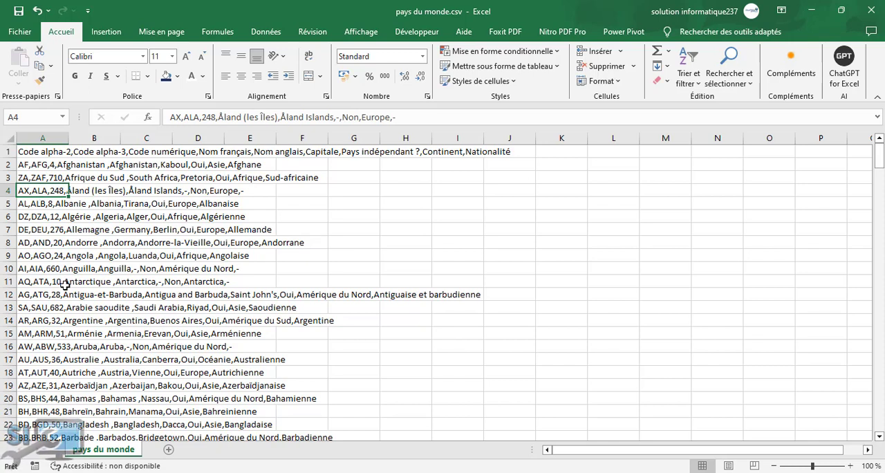
{"action": "left_click", "coordinate": [50, 253]}
{"action": "left_click", "coordinate": [43, 194]}
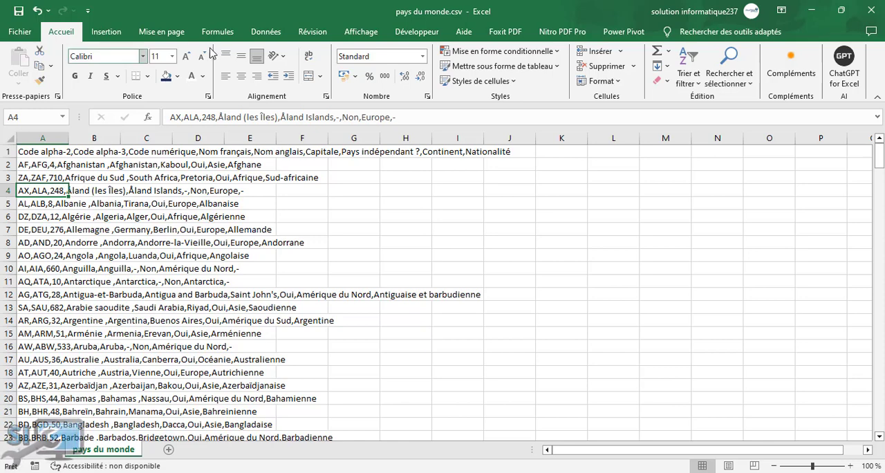
Check whether the header fields and the record fields are all stored in column A or spread over several columns.
{"action": "left_click", "coordinate": [265, 31]}
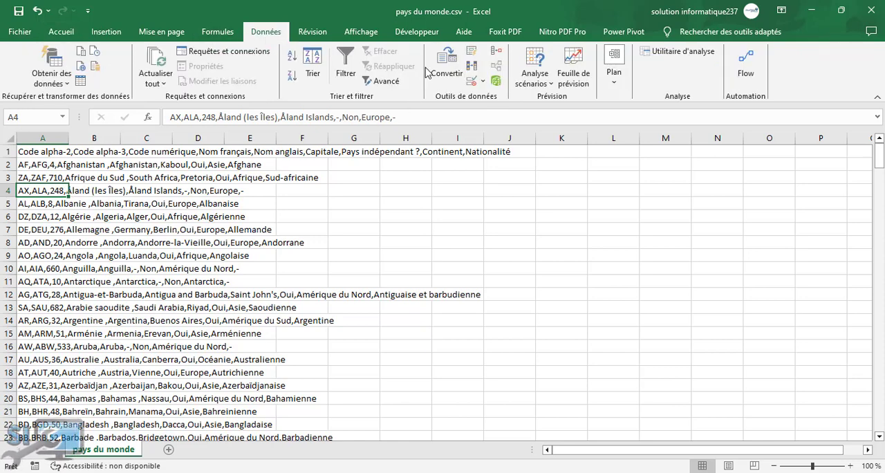
{"action": "left_click", "coordinate": [40, 135]}
{"action": "left_click", "coordinate": [30, 162]}
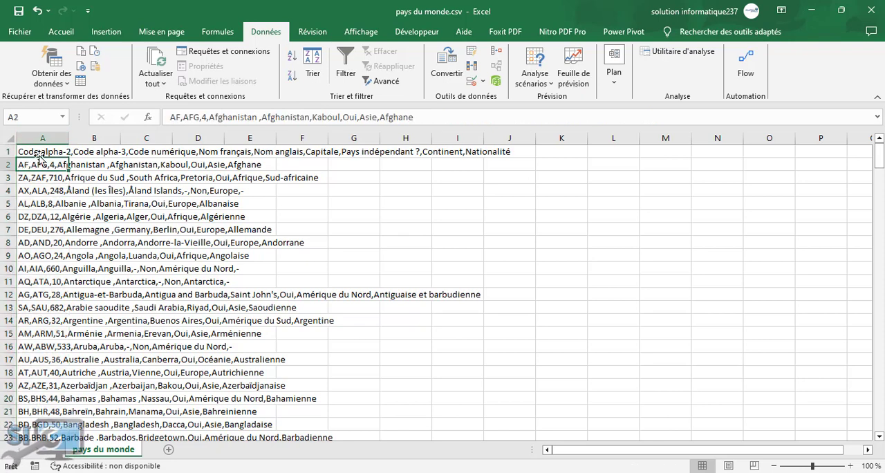
{"action": "left_click", "coordinate": [41, 151]}
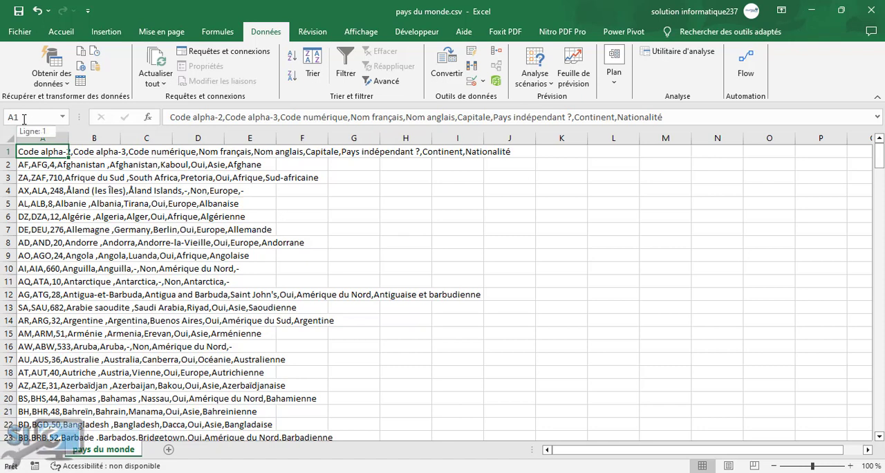
{"action": "left_click", "coordinate": [90, 153]}
{"action": "left_click", "coordinate": [46, 155]}
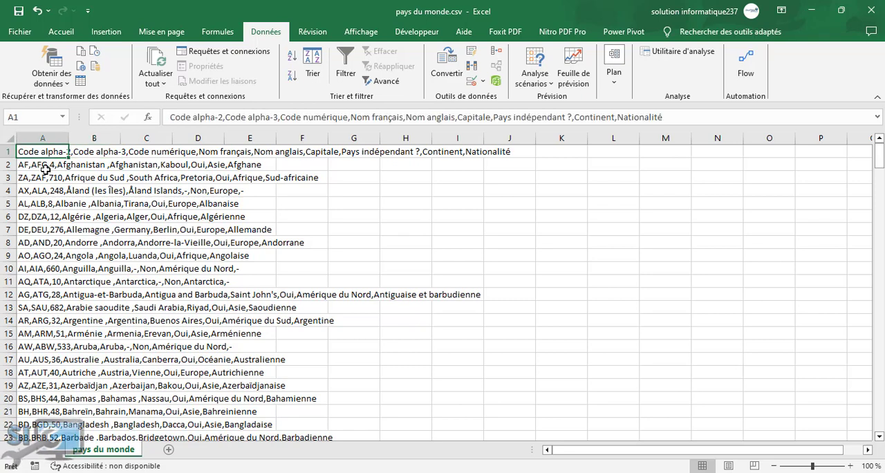
{"action": "left_click", "coordinate": [46, 166]}
{"action": "left_click", "coordinate": [46, 179]}
{"action": "left_click", "coordinate": [47, 194]}
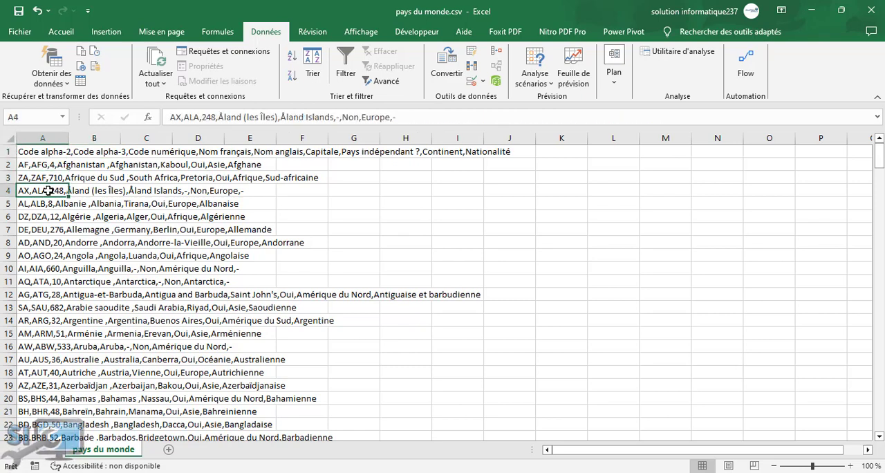
{"action": "left_click", "coordinate": [49, 134]}
{"action": "left_click", "coordinate": [93, 168]}
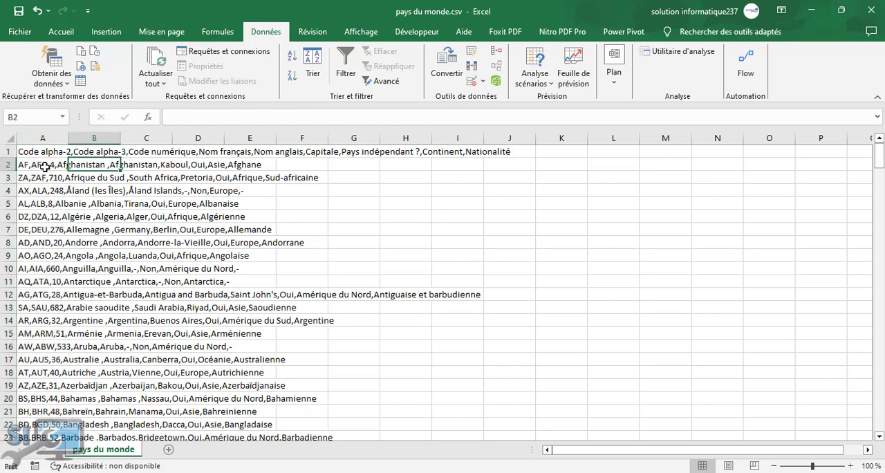
{"action": "left_click", "coordinate": [42, 151]}
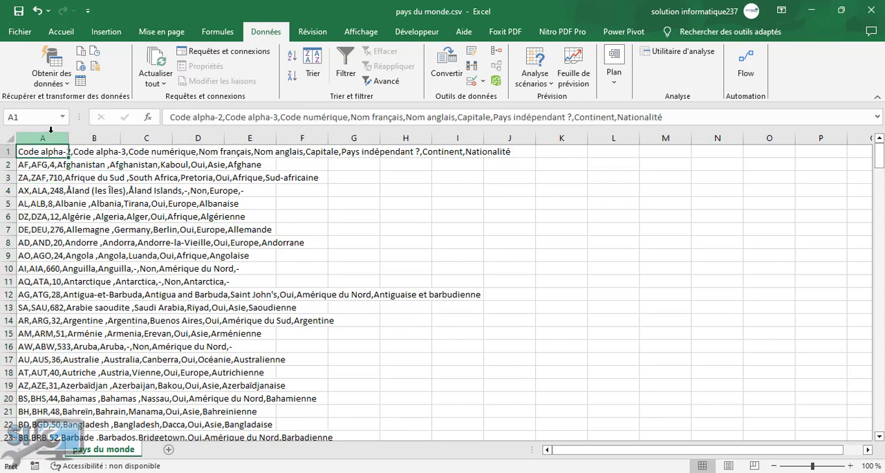
{"action": "left_click", "coordinate": [50, 134]}
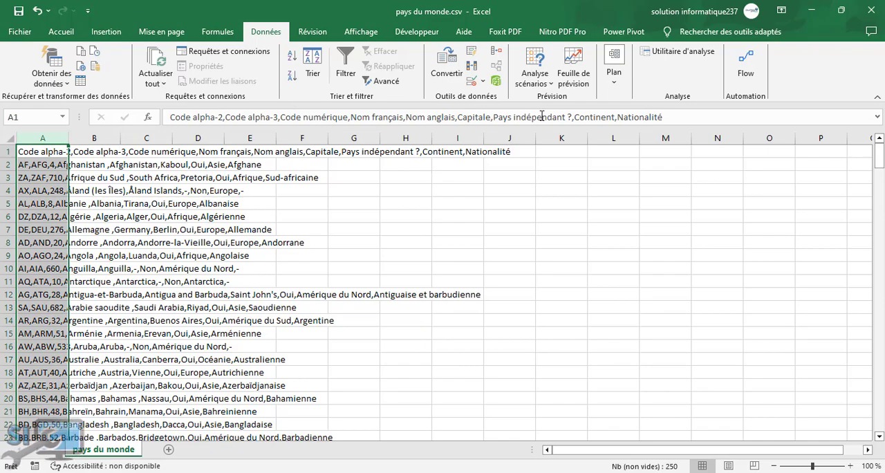
Select the data from A1 down to the last record and start converting it to columns as delimited (Délimité) text.
{"action": "left_click", "coordinate": [47, 151]}
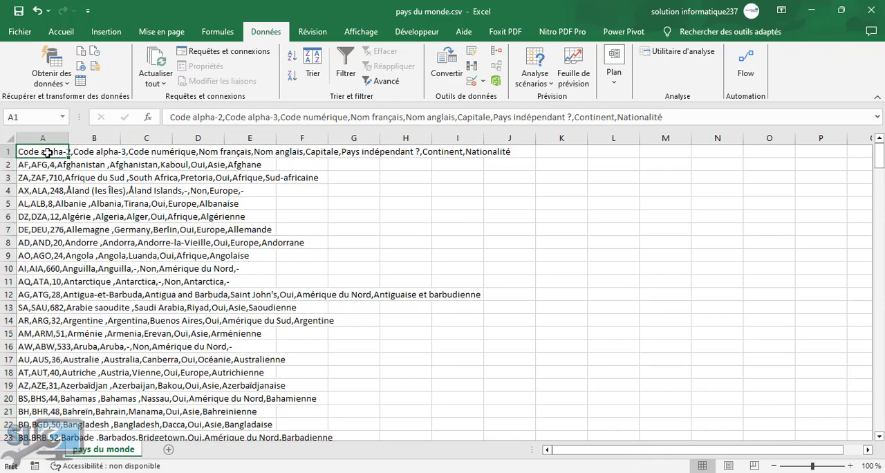
{"action": "key", "text": "ctrl+shift+Down"}
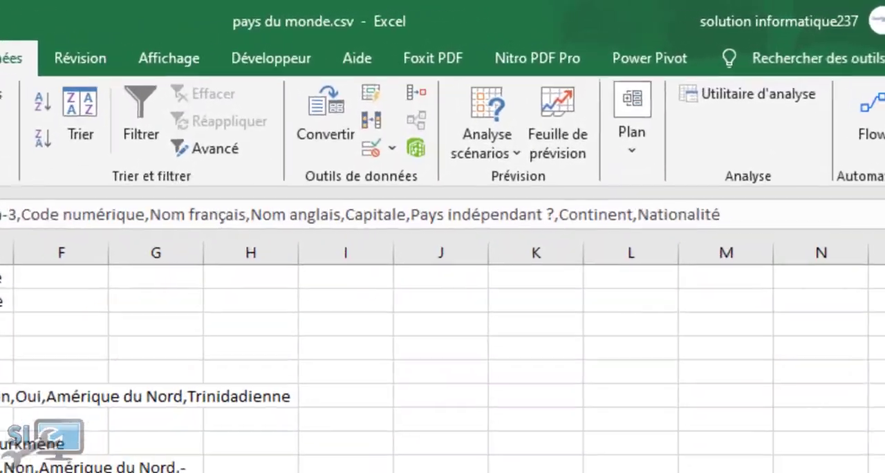
{"action": "left_click", "coordinate": [308, 135]}
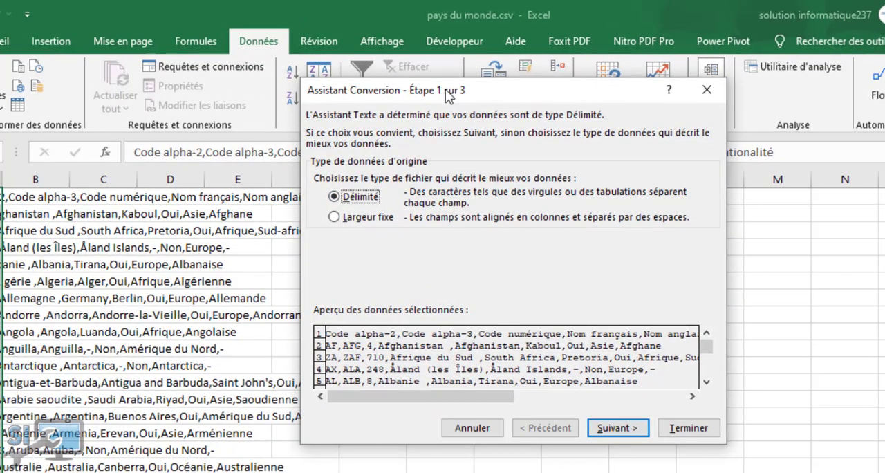
{"action": "left_click_drag", "start_coordinate": [447, 96], "coordinate": [488, 95]}
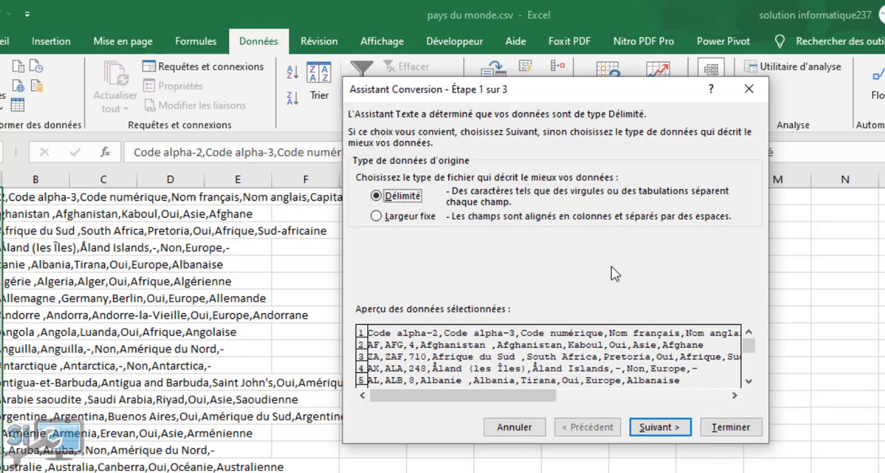
{"action": "left_click", "coordinate": [649, 429]}
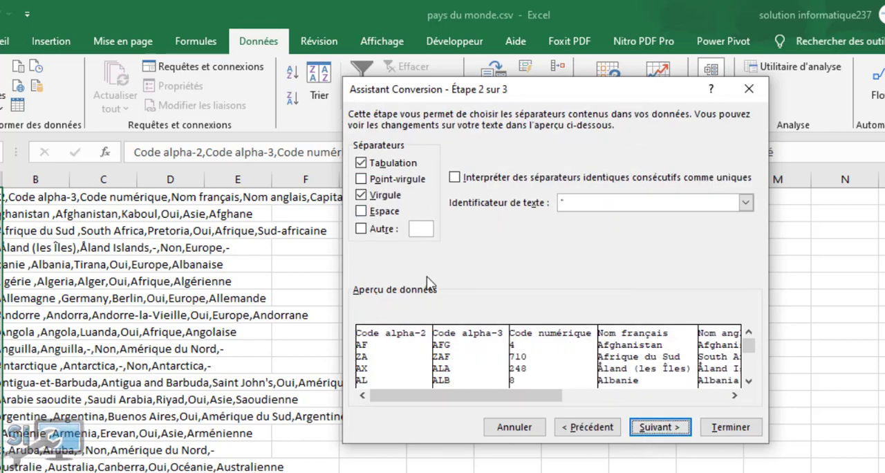
Split the text into columns with the comma (Virgule) as the only separator, Standard format and destination $A$1.
{"action": "left_click", "coordinate": [362, 196]}
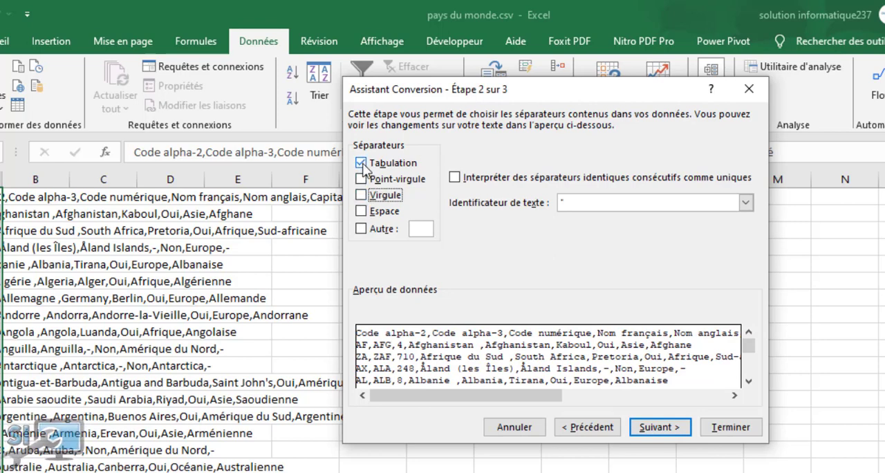
{"action": "left_click", "coordinate": [363, 164]}
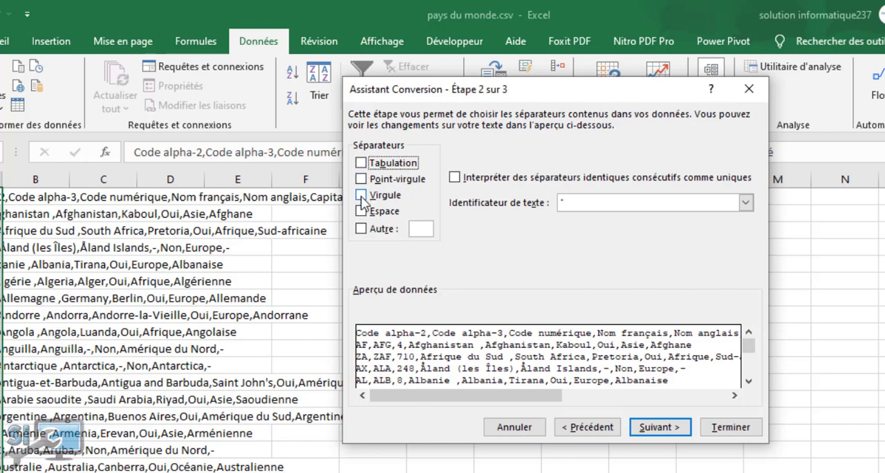
{"action": "left_click", "coordinate": [362, 196]}
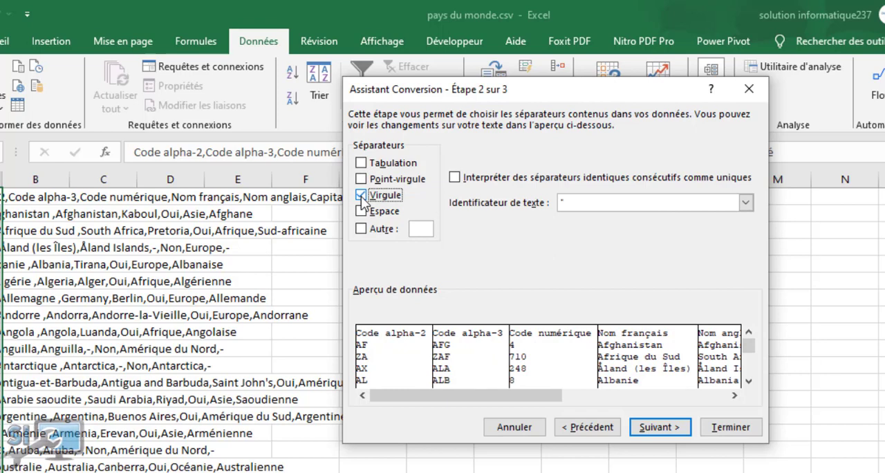
{"action": "left_click", "coordinate": [363, 164]}
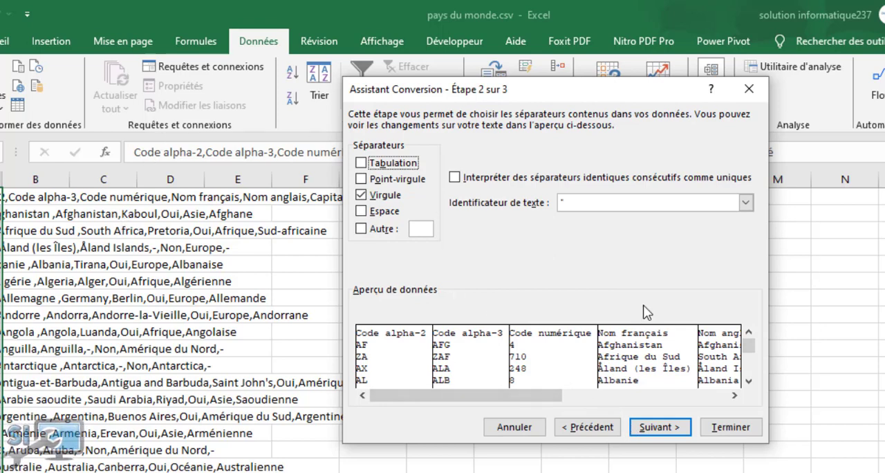
{"action": "left_click", "coordinate": [662, 428]}
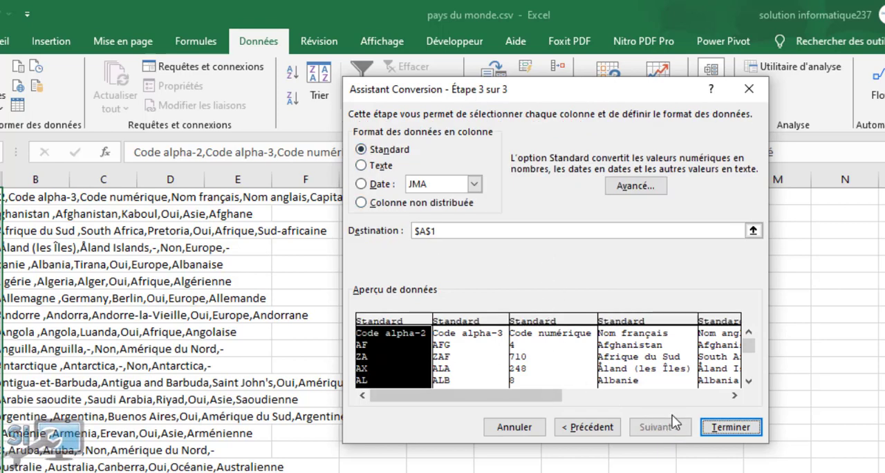
{"action": "left_click", "coordinate": [727, 427]}
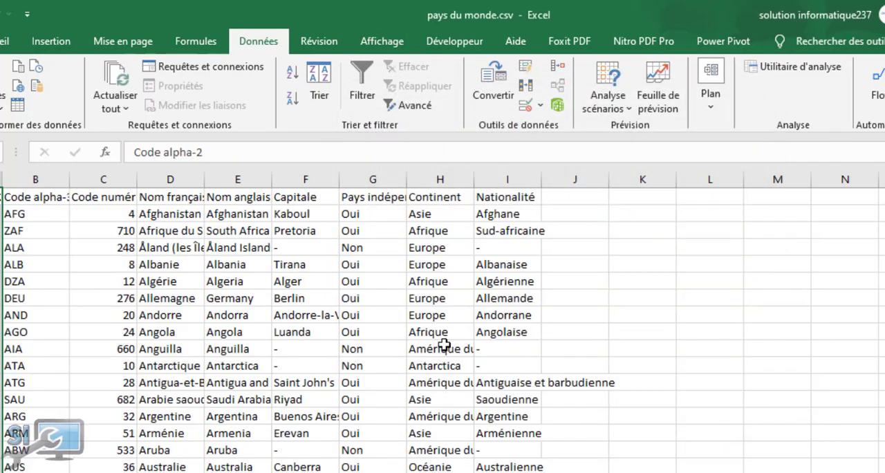
Widen column B slightly so that its Code alpha-3 header fits.
{"action": "left_click", "coordinate": [444, 345]}
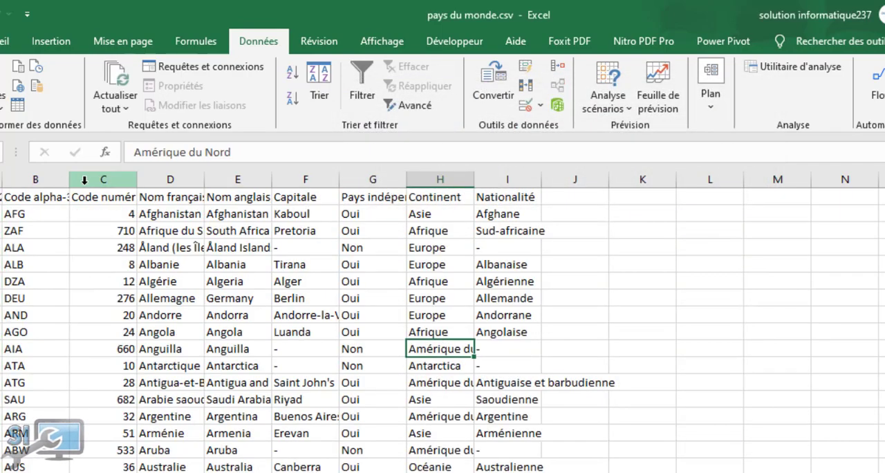
{"action": "left_click_drag", "start_coordinate": [69, 179], "coordinate": [75, 179]}
{"action": "left_click", "coordinate": [237, 282]}
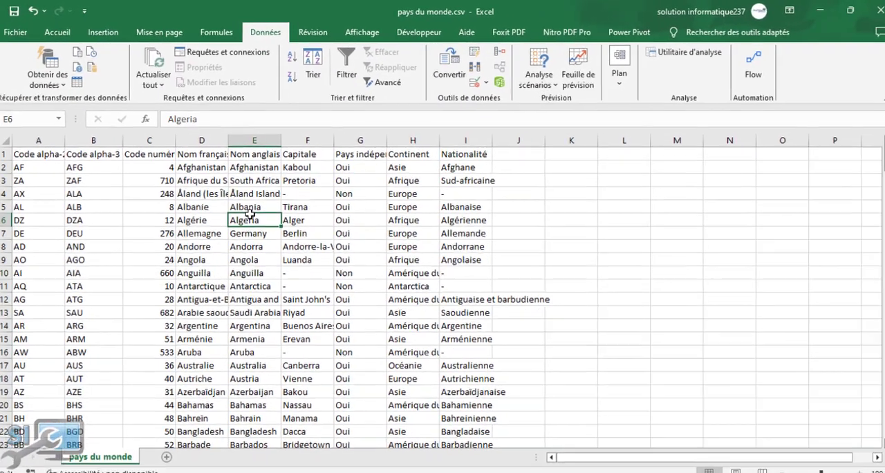
Format the data range $A$1:$K$250 as a table in a blue style, with its first row as headers.
{"action": "left_click", "coordinate": [59, 33]}
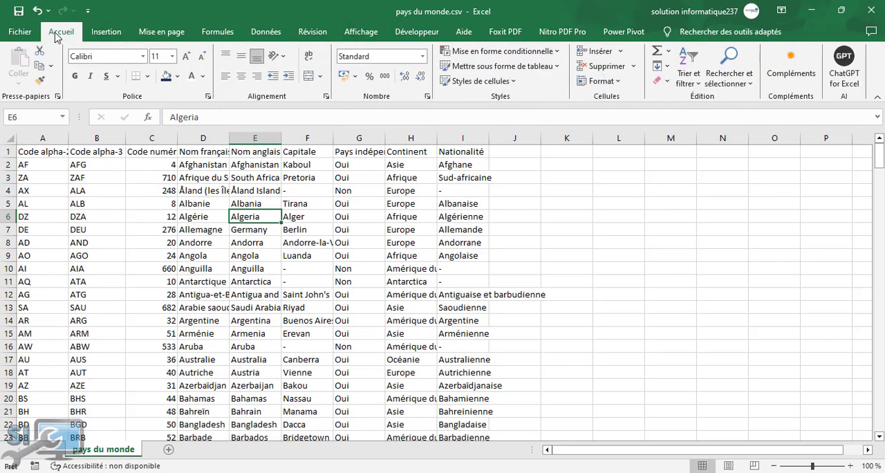
{"action": "left_click", "coordinate": [509, 67]}
{"action": "left_click", "coordinate": [507, 141]}
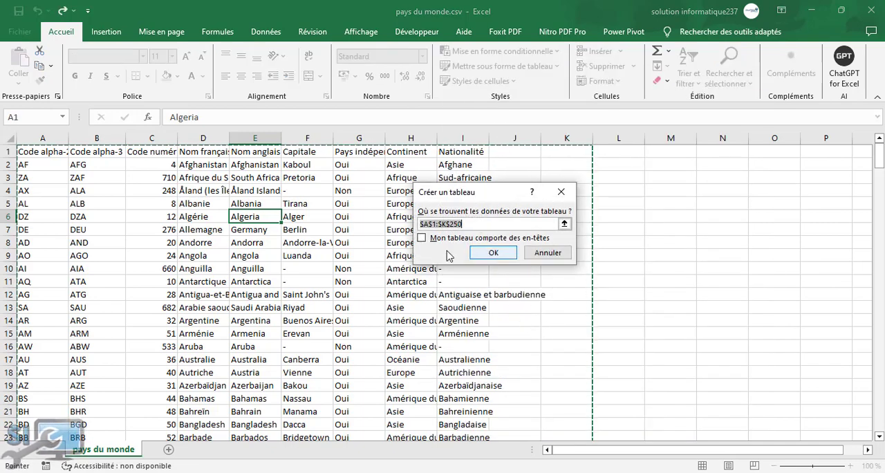
{"action": "left_click", "coordinate": [423, 238]}
{"action": "left_click", "coordinate": [491, 253]}
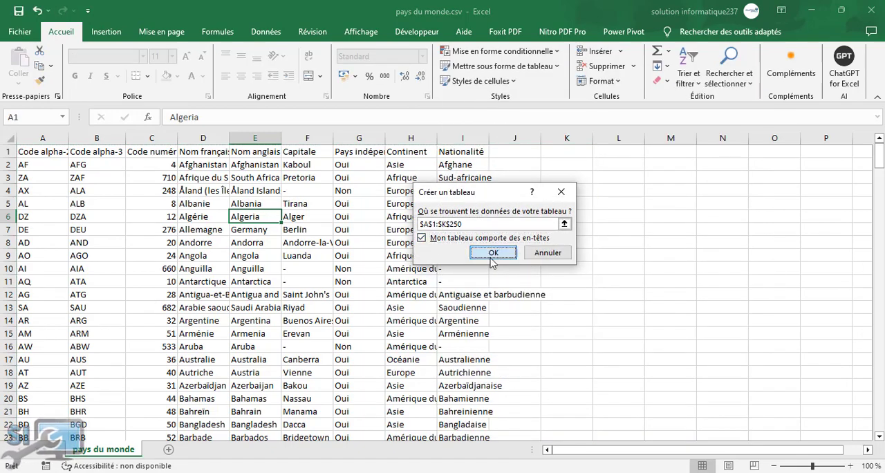
{"action": "left_click", "coordinate": [347, 269]}
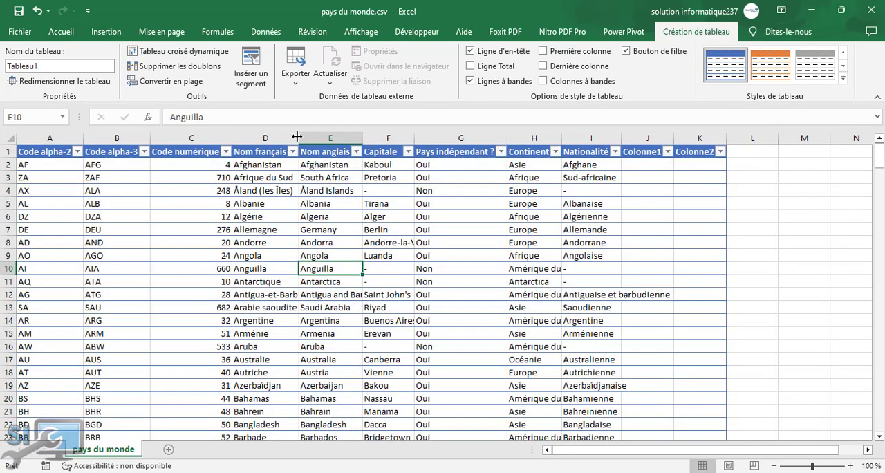
{"action": "left_click", "coordinate": [183, 238]}
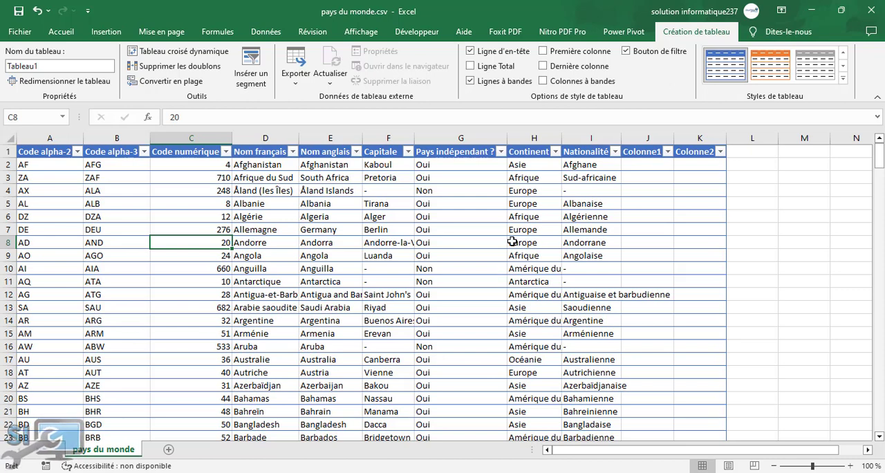
{"action": "left_click", "coordinate": [326, 206]}
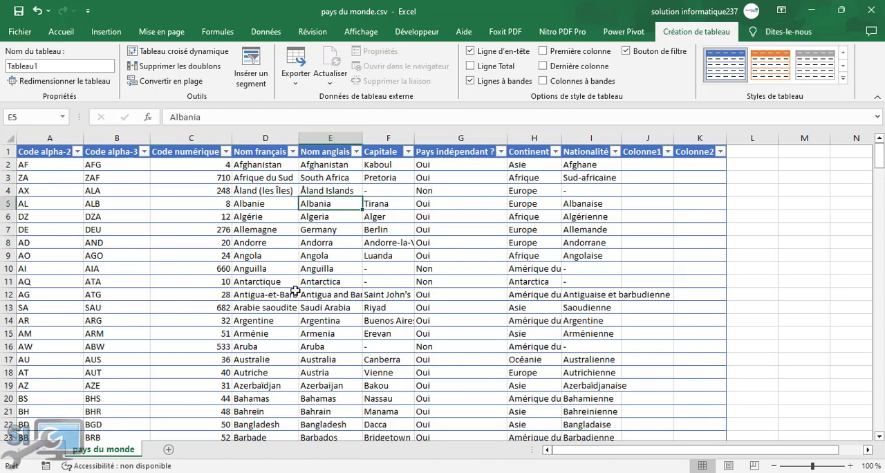
{"action": "left_click", "coordinate": [235, 247]}
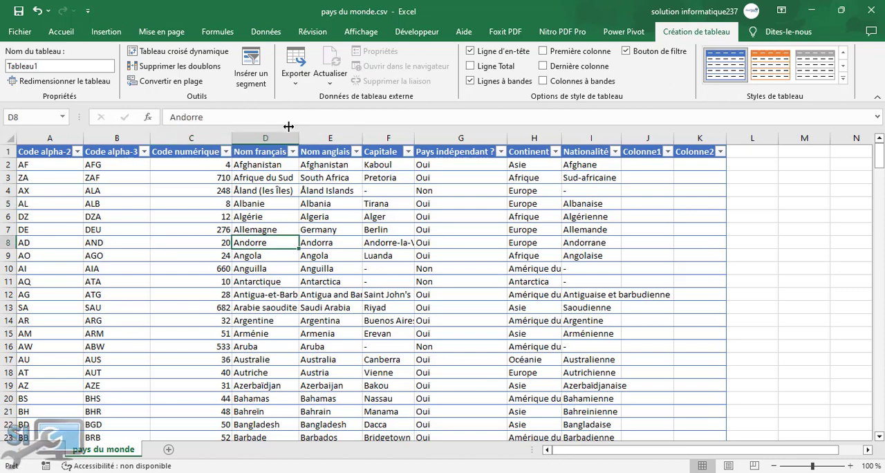
Insert a pivot table based on Tableau1 on a new worksheet.
{"action": "left_click", "coordinate": [106, 32]}
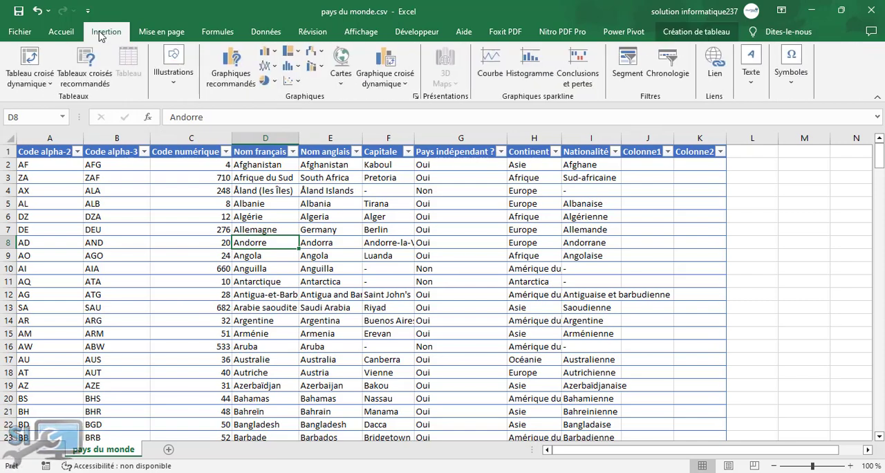
{"action": "left_click", "coordinate": [40, 87]}
{"action": "left_click", "coordinate": [84, 99]}
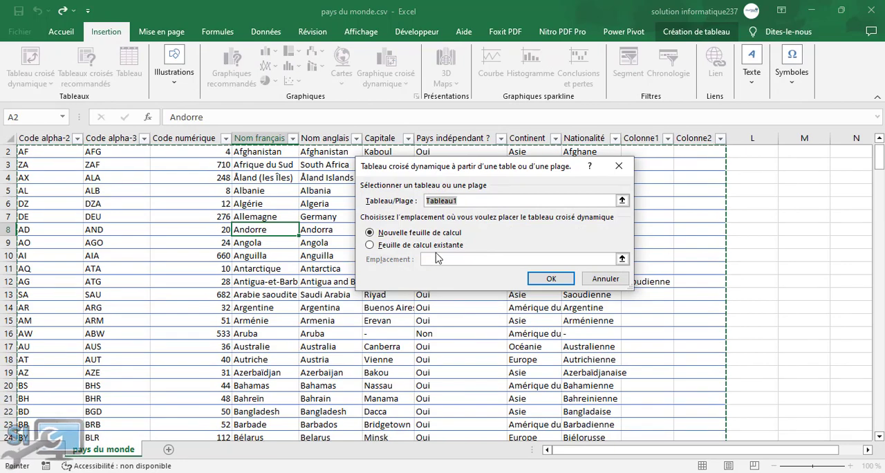
{"action": "left_click", "coordinate": [550, 280]}
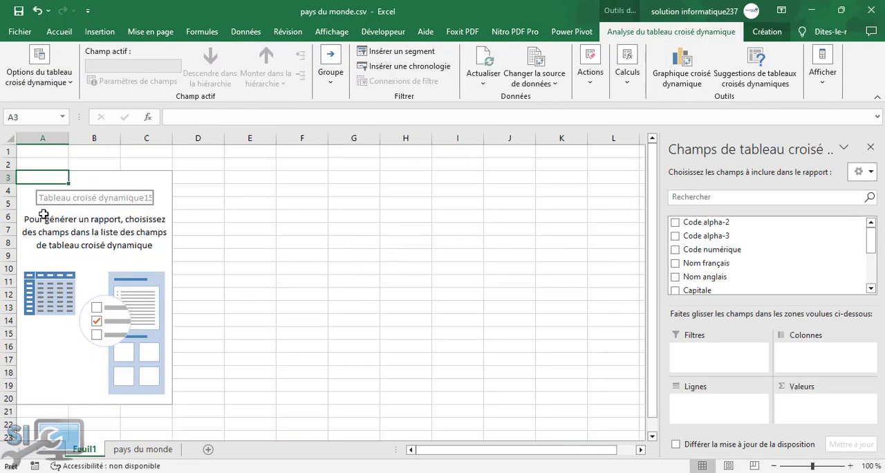
Add the Continent field to both the pivot table's rows and values to count the countries per continent.
{"action": "left_click", "coordinate": [62, 216]}
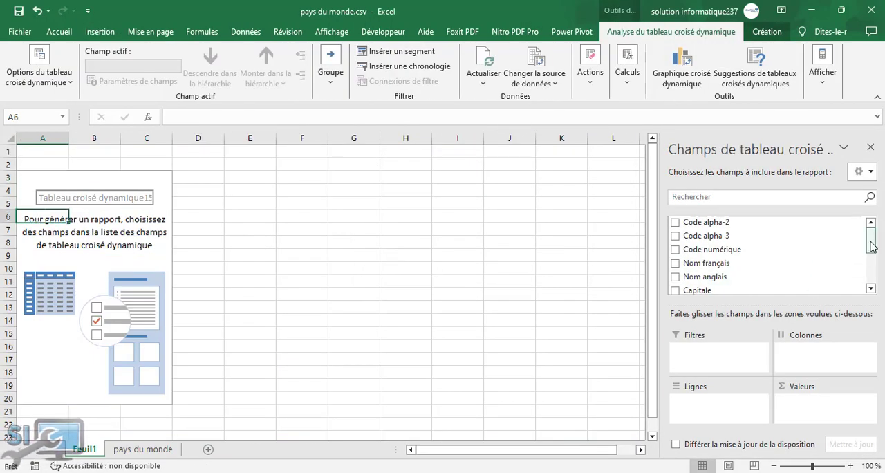
{"action": "left_click_drag", "start_coordinate": [871, 249], "coordinate": [871, 267]}
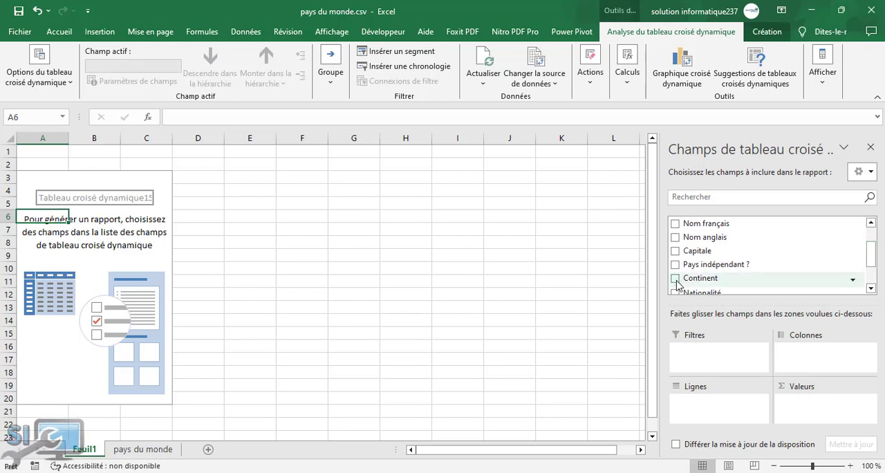
{"action": "left_click", "coordinate": [676, 280]}
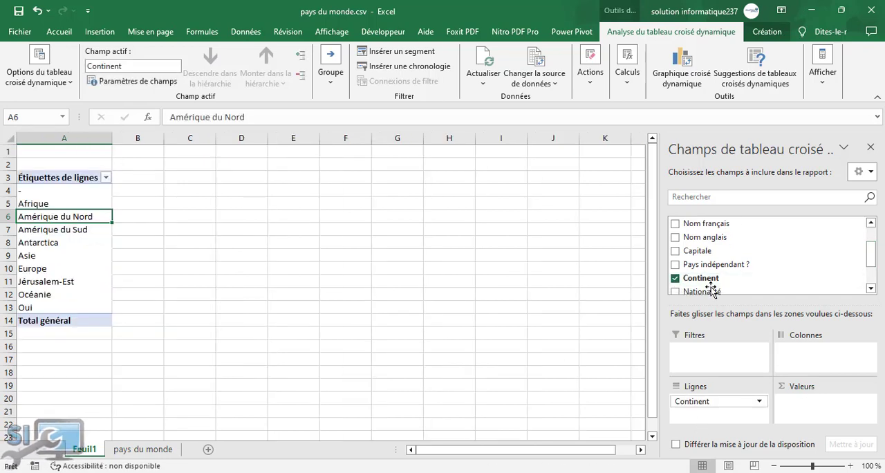
{"action": "left_click_drag", "start_coordinate": [711, 280], "coordinate": [812, 405]}
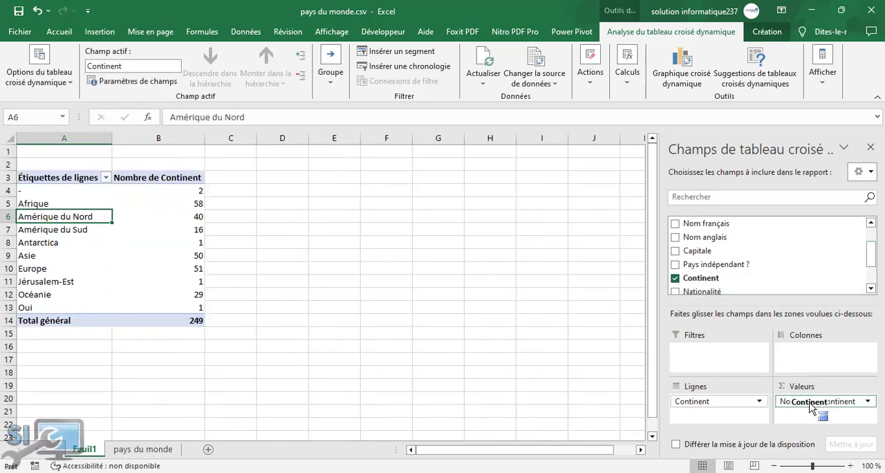
{"action": "left_click", "coordinate": [217, 279]}
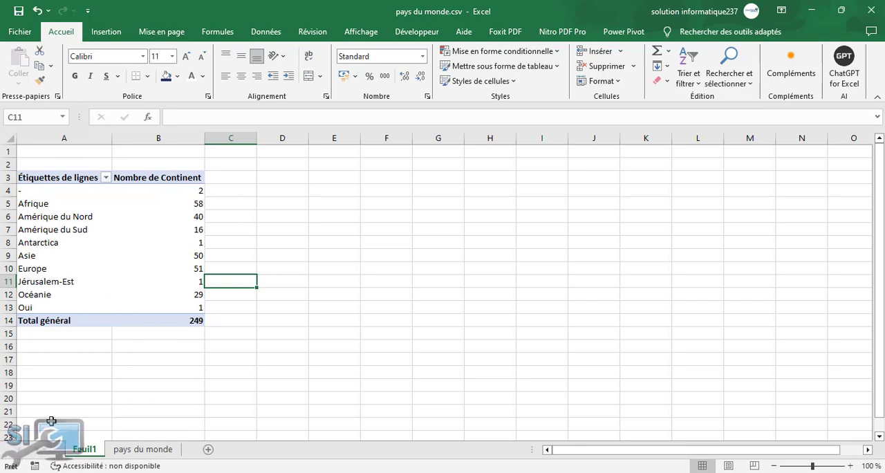
Return to the pays du monde sheet and look over the formatted table.
{"action": "left_click", "coordinate": [142, 450]}
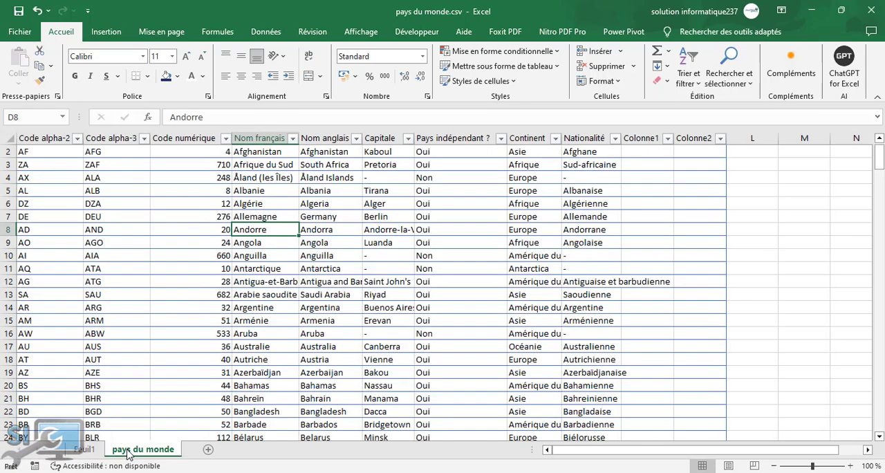
{"action": "left_click", "coordinate": [250, 283]}
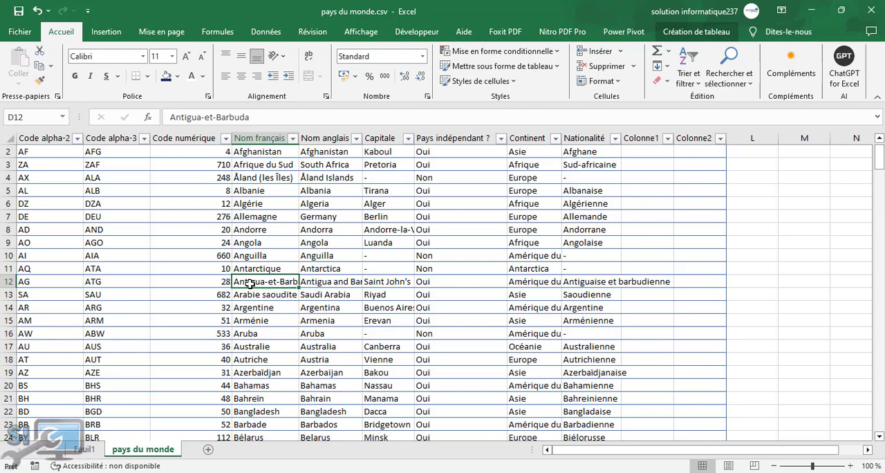
{"action": "left_click", "coordinate": [305, 201]}
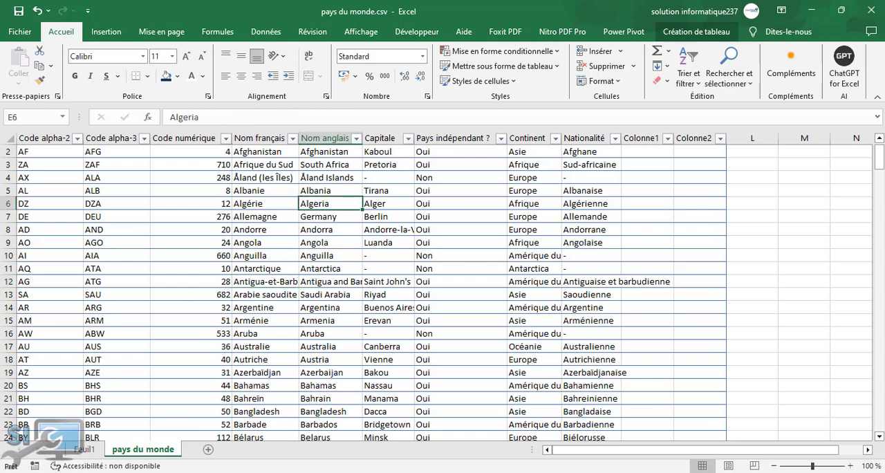
{"action": "left_click", "coordinate": [381, 303]}
{"action": "left_click", "coordinate": [581, 201]}
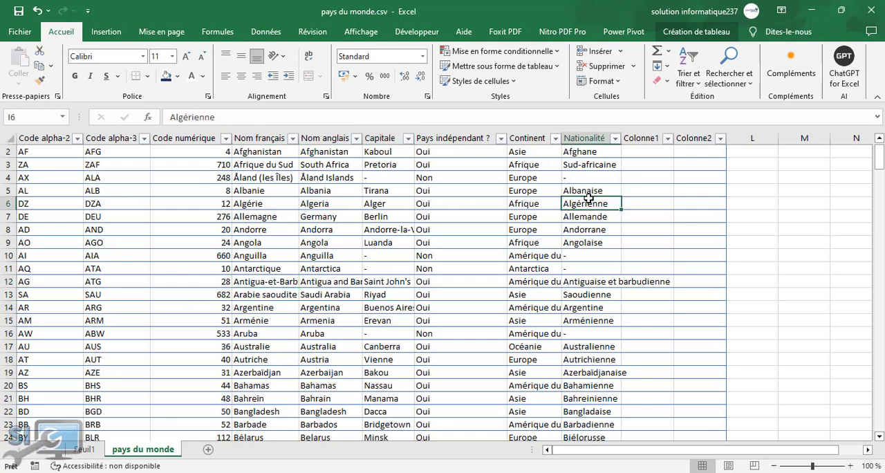
Close pays du monde.csv without saving the changes.
{"action": "left_click", "coordinate": [871, 15]}
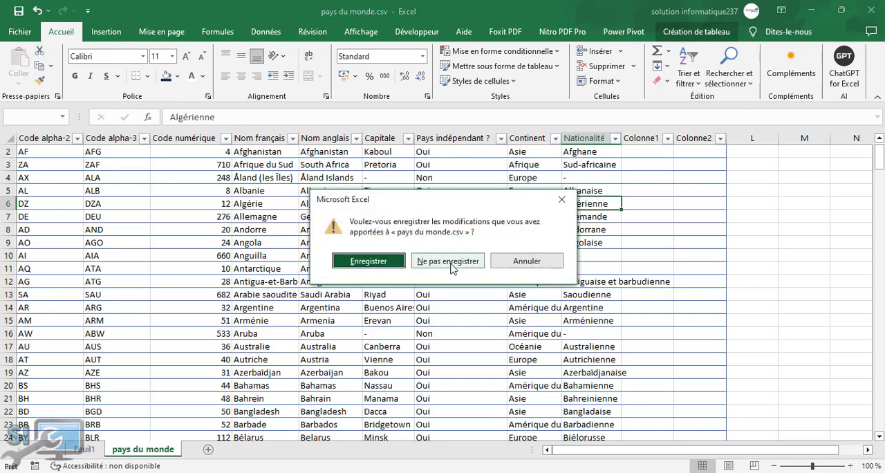
{"action": "left_click", "coordinate": [450, 263]}
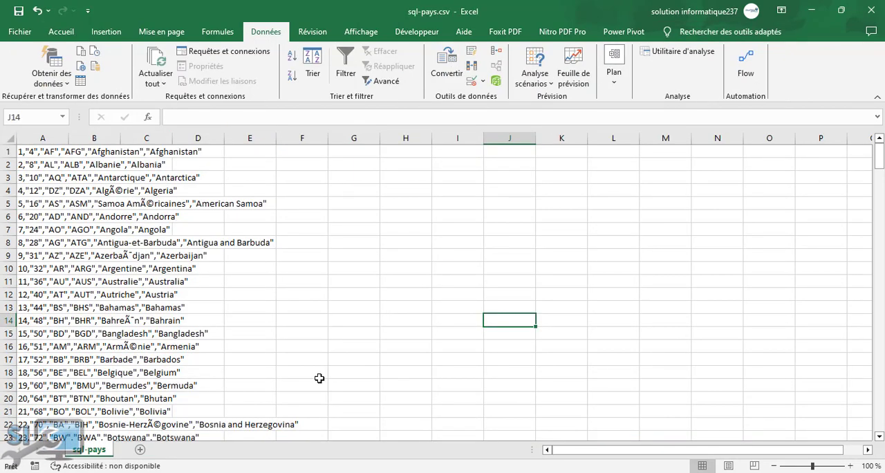
Add a new blank sheet to sql-pays.csv and select its cell A2.
{"action": "left_click", "coordinate": [609, 425]}
{"action": "left_click", "coordinate": [140, 450]}
{"action": "left_click", "coordinate": [282, 243]}
{"action": "left_click", "coordinate": [190, 218]}
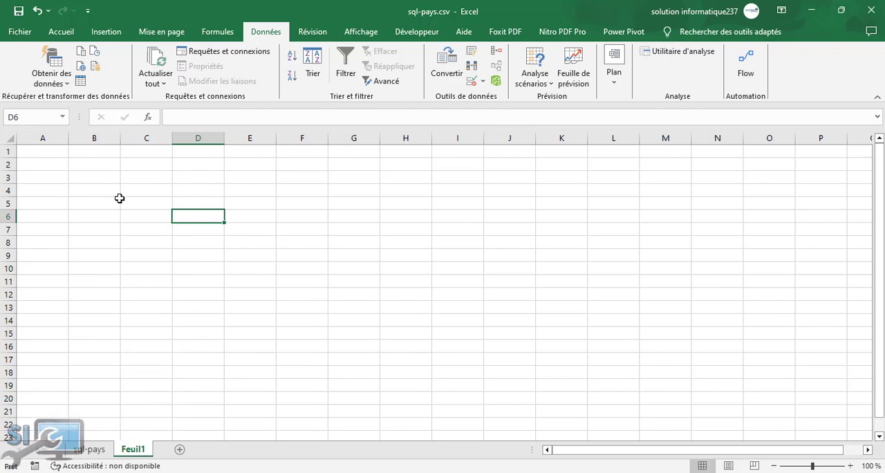
{"action": "left_click", "coordinate": [71, 170]}
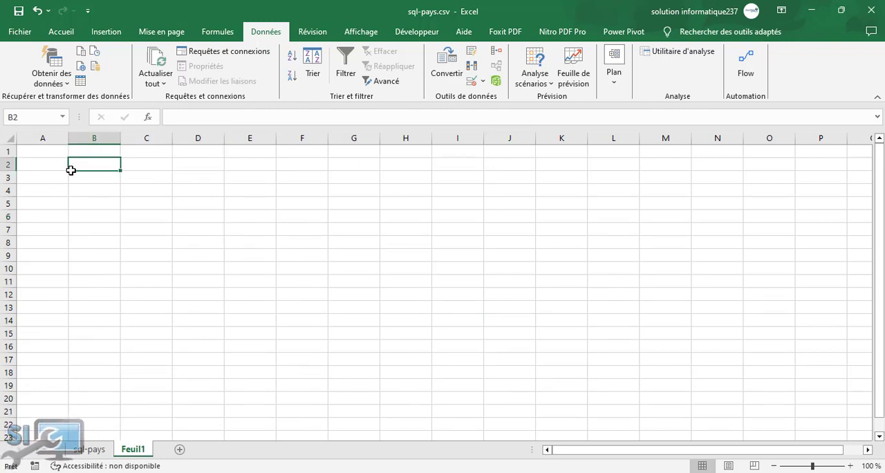
{"action": "left_click", "coordinate": [36, 158]}
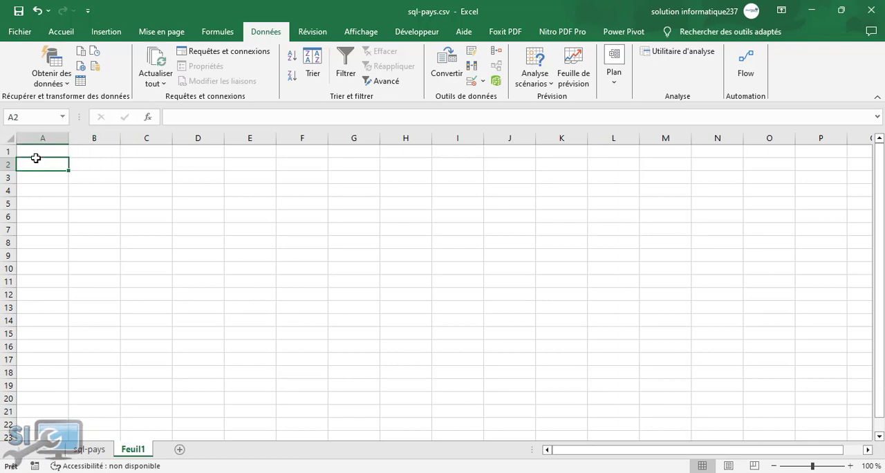
Import pays du monde.csv from the desktop (Bureau) as external data from a text/CSV file.
{"action": "left_click", "coordinate": [113, 35]}
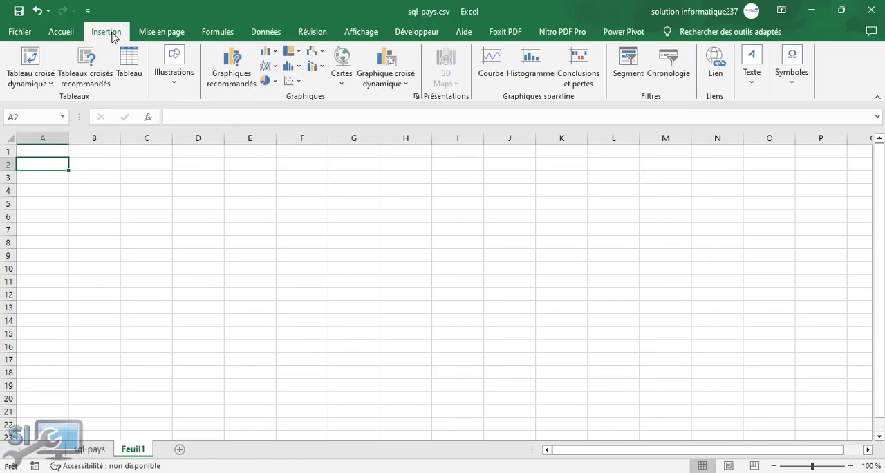
{"action": "left_click", "coordinate": [61, 32]}
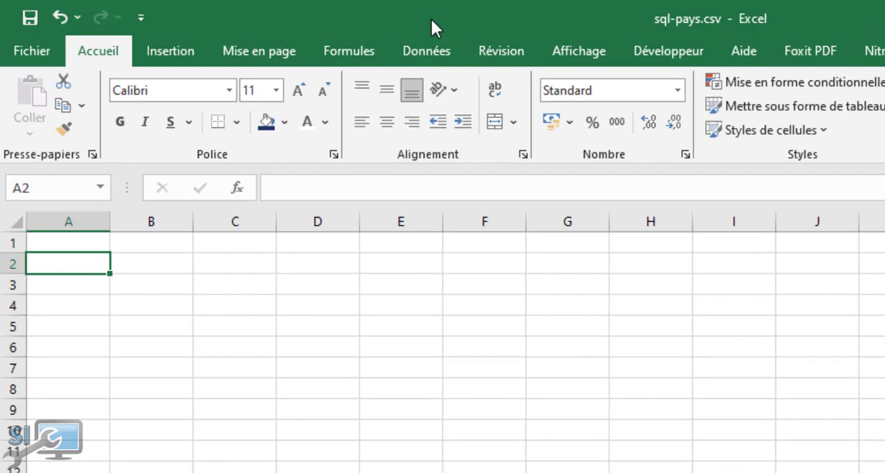
{"action": "left_click", "coordinate": [421, 57]}
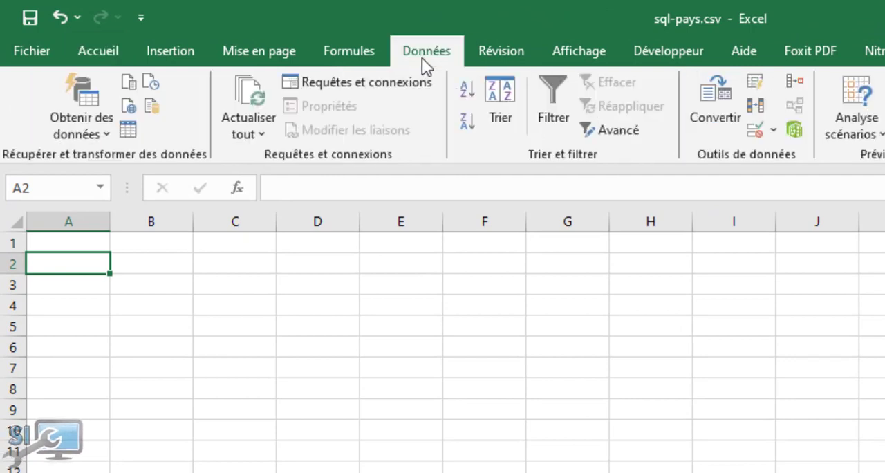
{"action": "left_click", "coordinate": [104, 127]}
{"action": "mouse_move", "coordinate": [265, 168]}
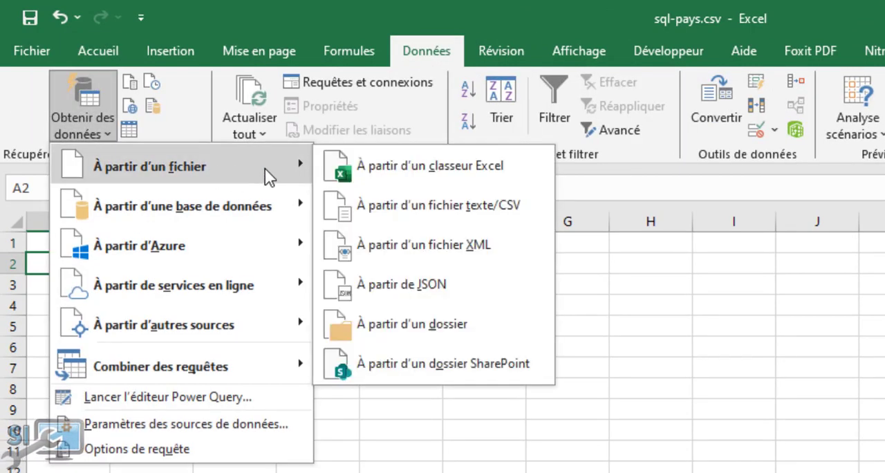
{"action": "left_click", "coordinate": [411, 207]}
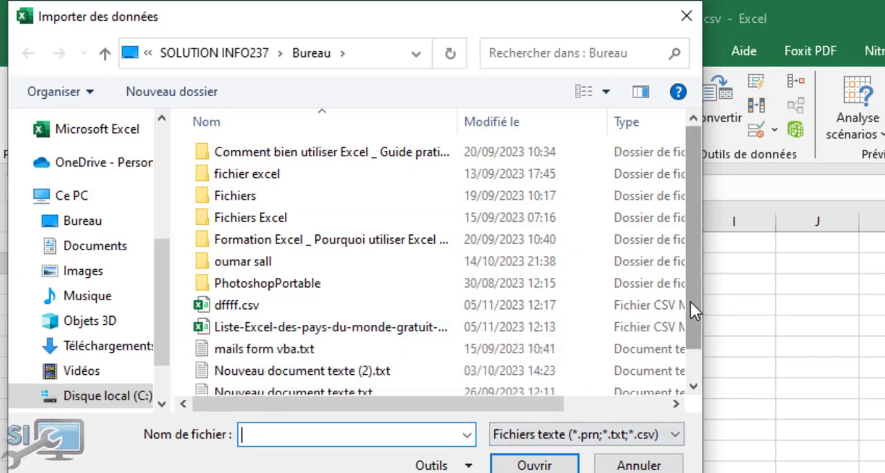
{"action": "scroll", "coordinate": [690, 303], "scroll_direction": "down", "scroll_amount": 2}
{"action": "left_click", "coordinate": [353, 384]}
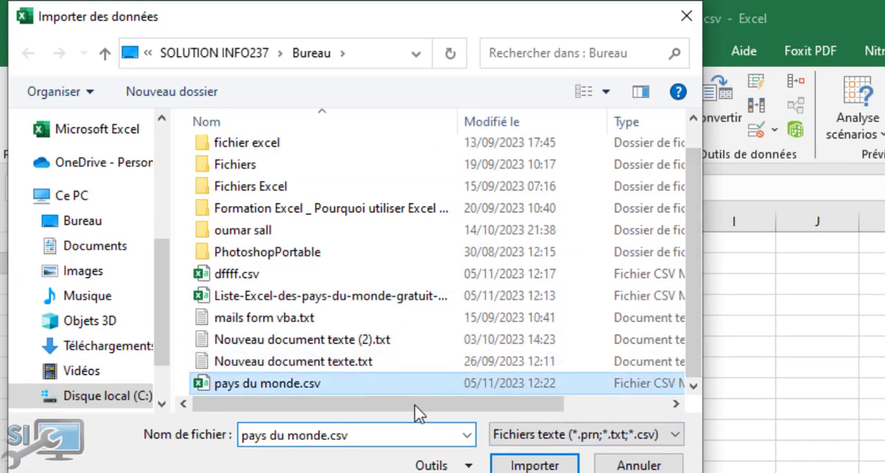
{"action": "left_click", "coordinate": [535, 464]}
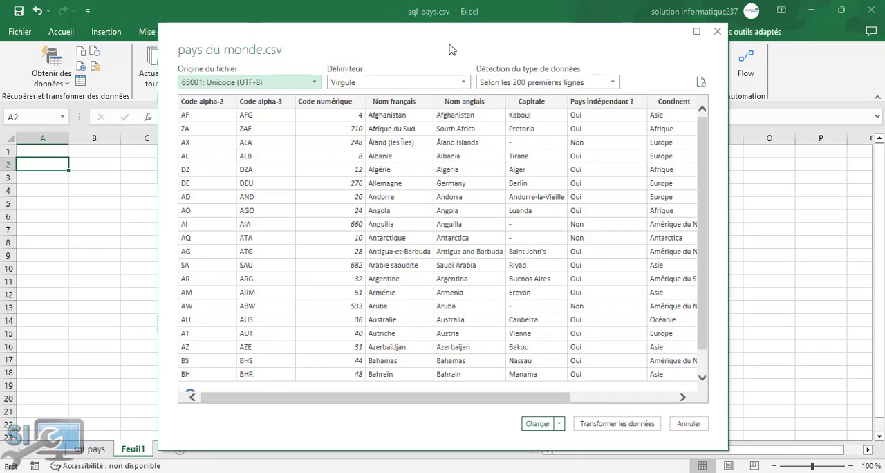
Open the previewed pays du monde.csv data for transformation in the Power Query editor.
{"action": "left_click_drag", "start_coordinate": [449, 49], "coordinate": [435, 30]}
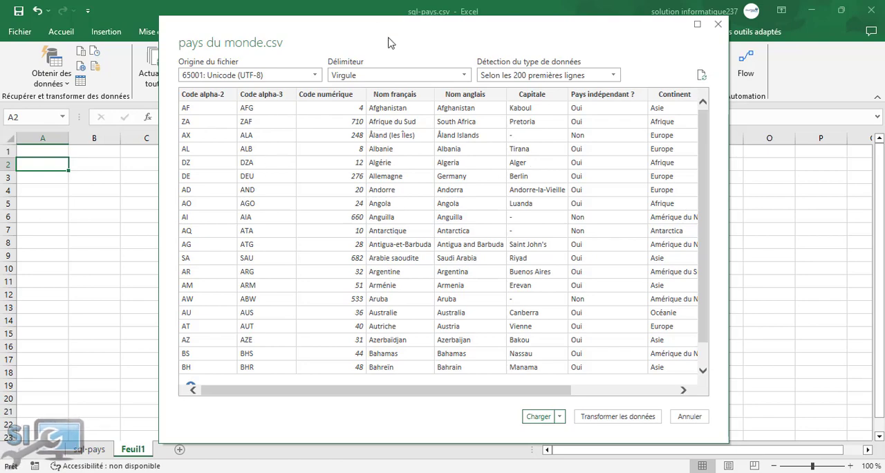
{"action": "mouse_move", "coordinate": [427, 38]}
{"action": "left_mouse_down"}
{"action": "mouse_move", "coordinate": [415, 54]}
{"action": "mouse_move", "coordinate": [419, 46]}
{"action": "left_mouse_up"}
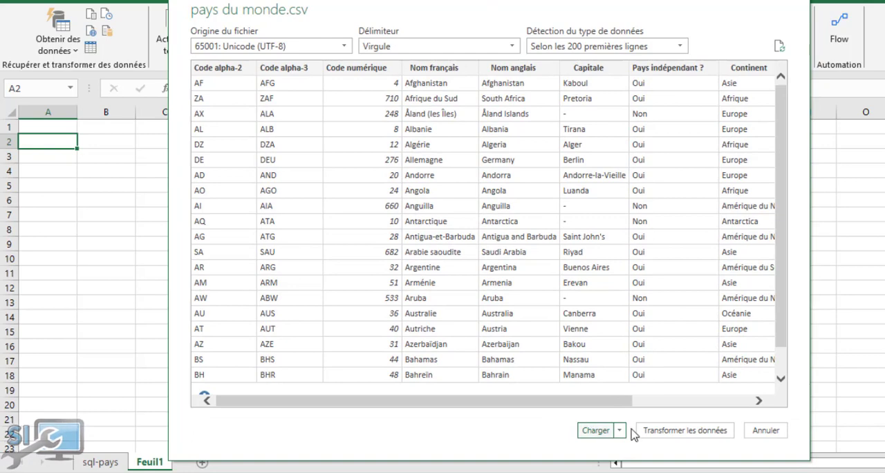
{"action": "left_click", "coordinate": [685, 432]}
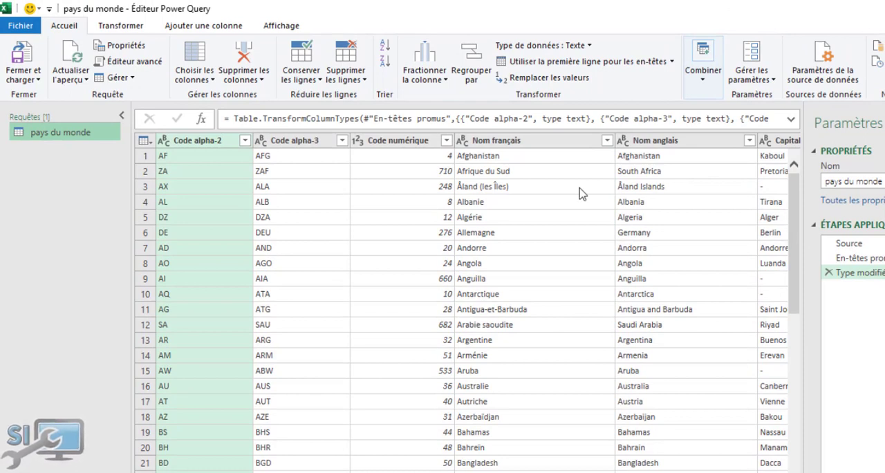
{"action": "left_click", "coordinate": [211, 80]}
{"action": "left_click", "coordinate": [212, 80]}
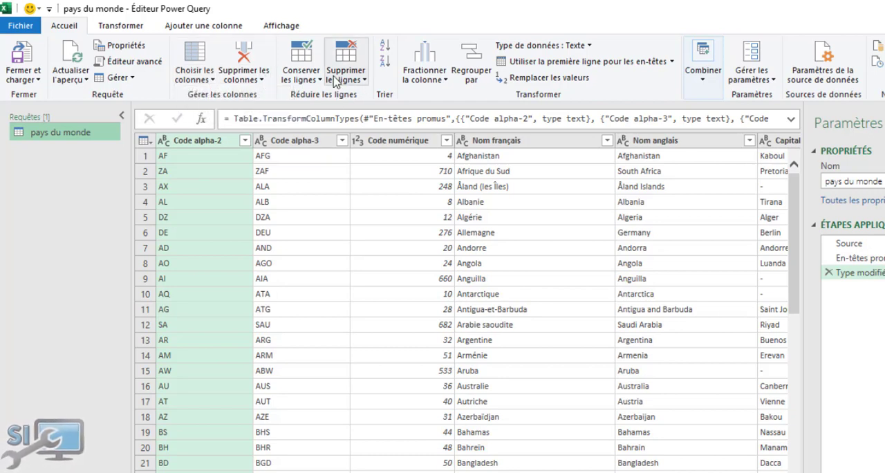
Promote the first data row of the pays du monde query to column headers.
{"action": "left_click", "coordinate": [120, 27]}
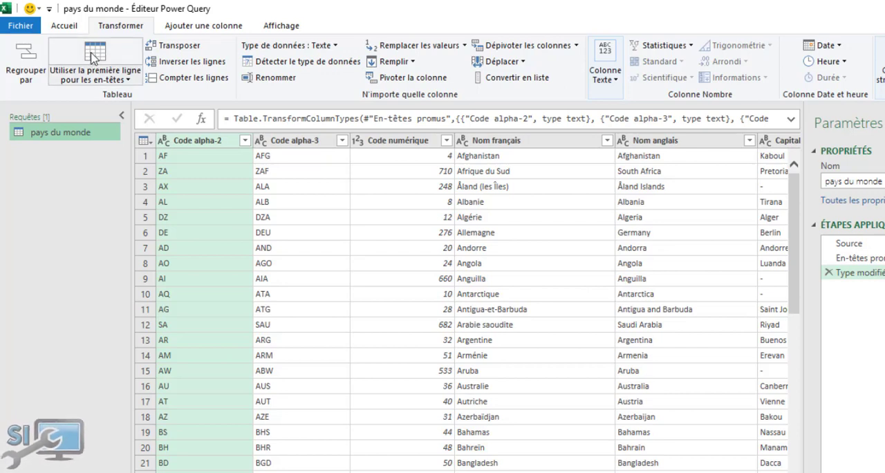
{"action": "left_click", "coordinate": [128, 80]}
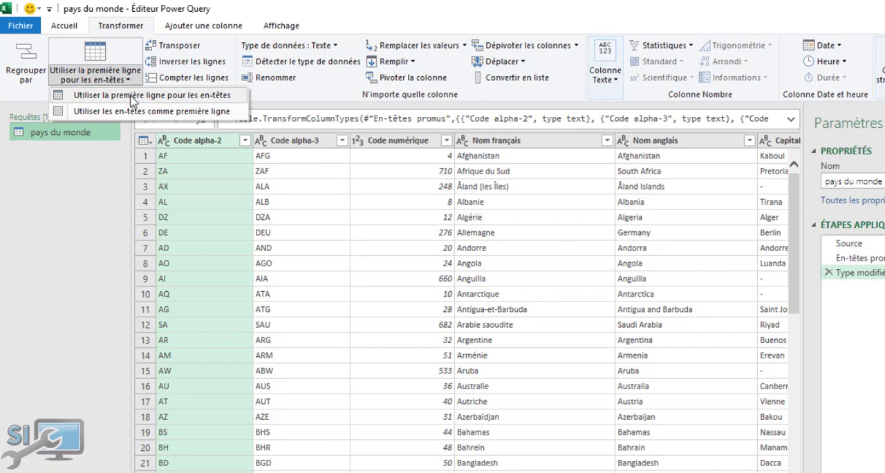
{"action": "left_click", "coordinate": [132, 97]}
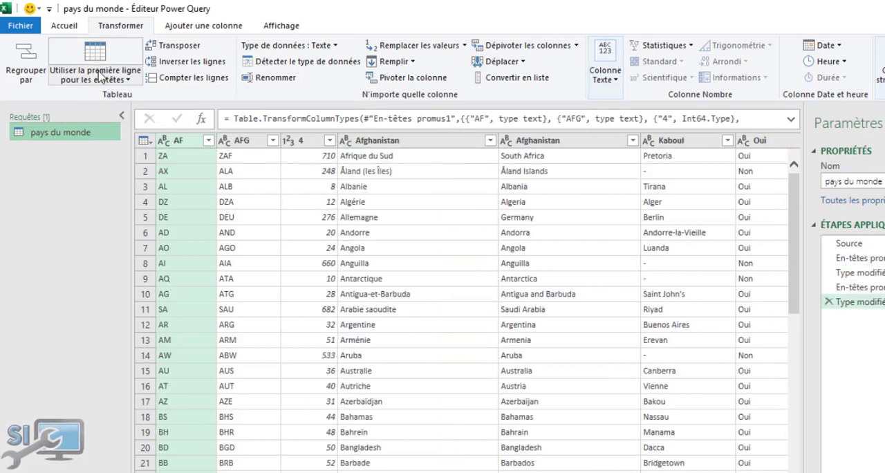
Demote the query's column headers to the first row and promote that row back to headers.
{"action": "left_click", "coordinate": [133, 80]}
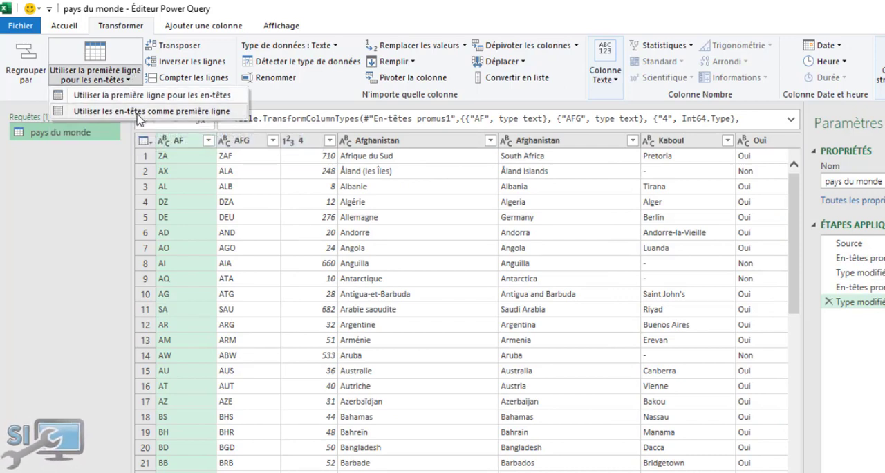
{"action": "left_click", "coordinate": [138, 115]}
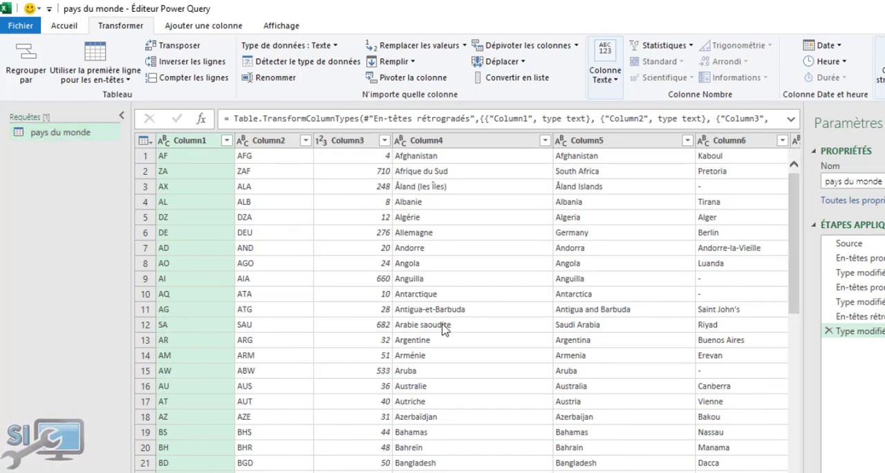
{"action": "left_click", "coordinate": [124, 79]}
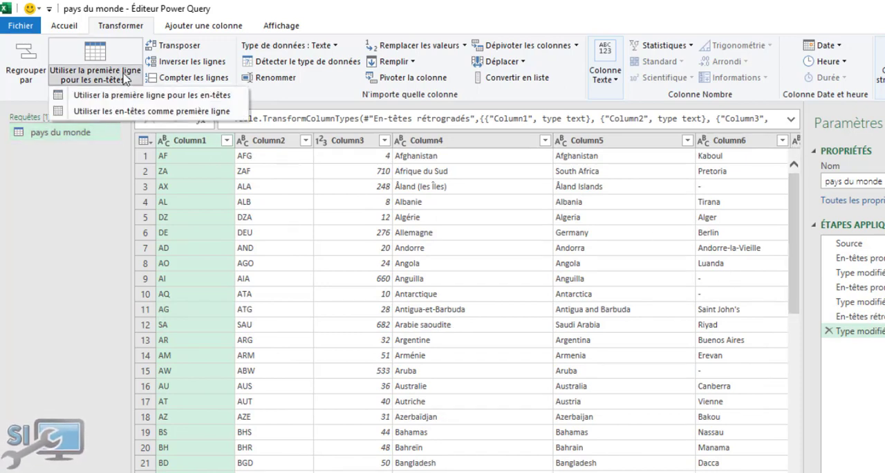
{"action": "left_click", "coordinate": [125, 96]}
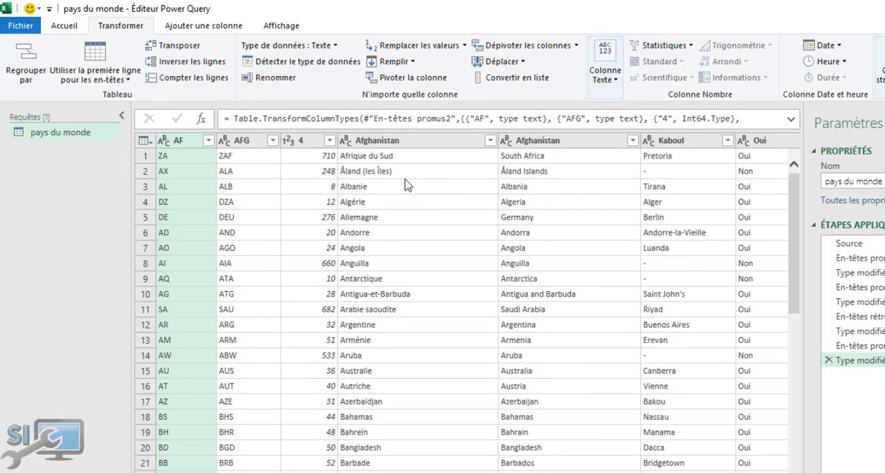
Close the Power Query editor and load the pays du monde query into the workbook.
{"action": "left_click", "coordinate": [67, 27]}
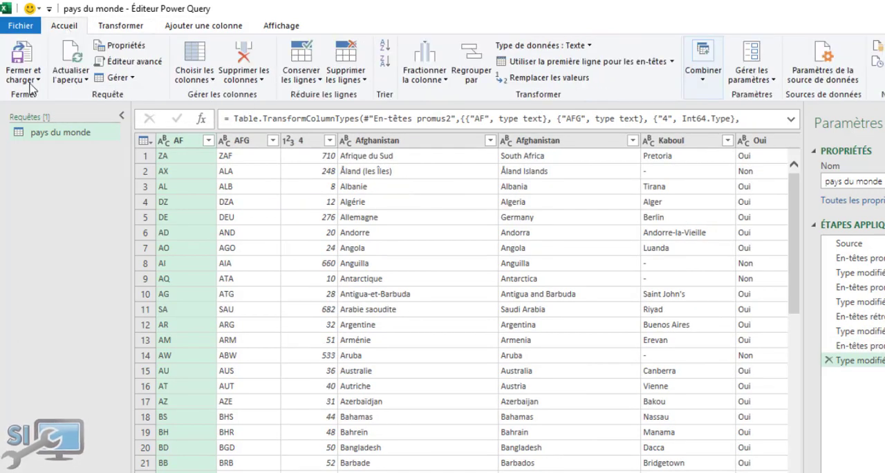
{"action": "left_click", "coordinate": [37, 81]}
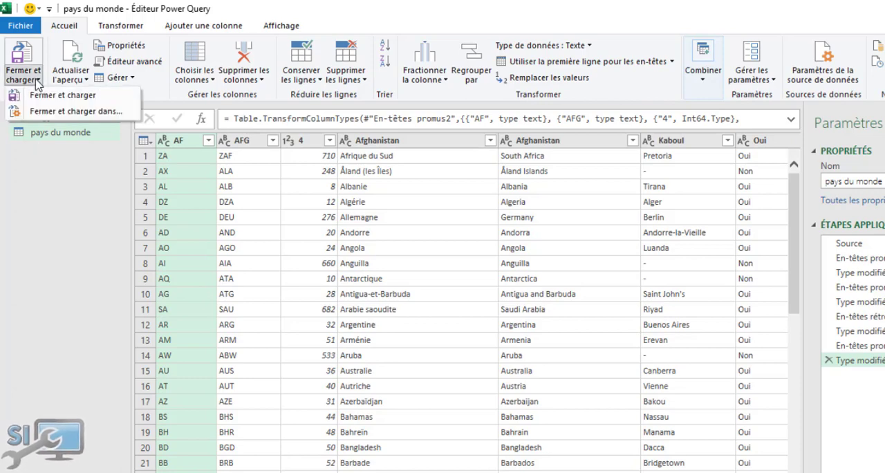
{"action": "left_click", "coordinate": [38, 95]}
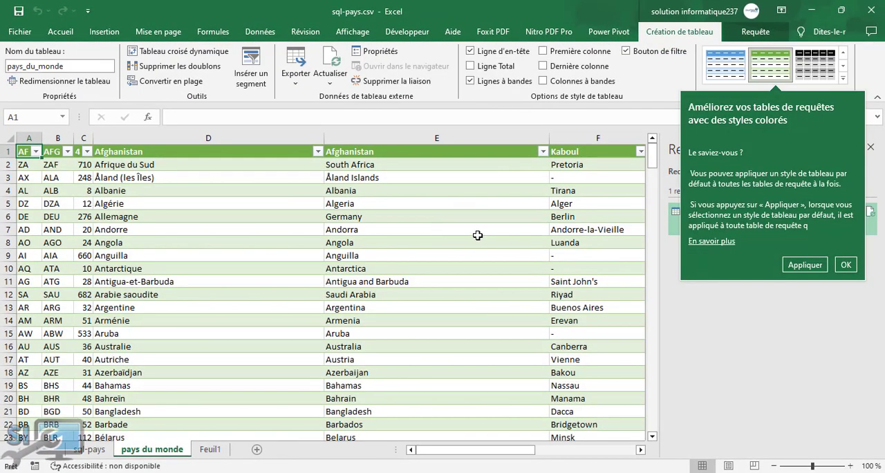
Dismiss the table style tip, close the Requêtes et connexions pane and review the loaded table's columns.
{"action": "left_click", "coordinate": [478, 237]}
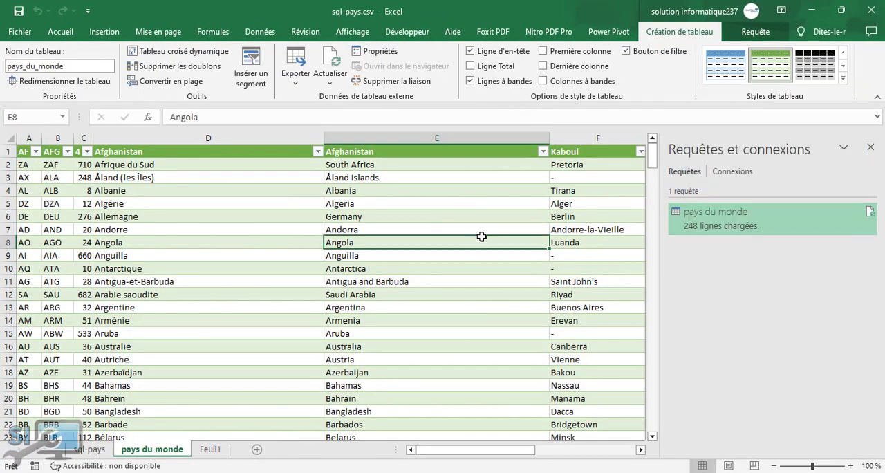
{"action": "left_click", "coordinate": [870, 152]}
{"action": "left_click", "coordinate": [629, 230]}
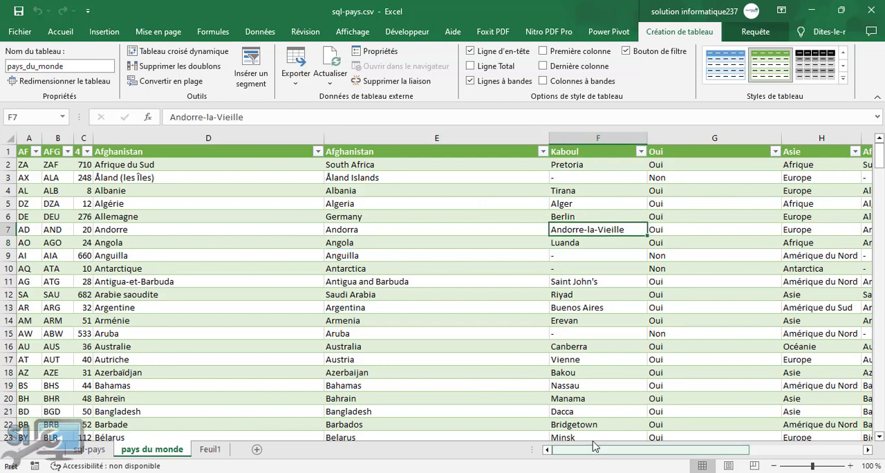
{"action": "left_click_drag", "start_coordinate": [593, 446], "coordinate": [707, 448]}
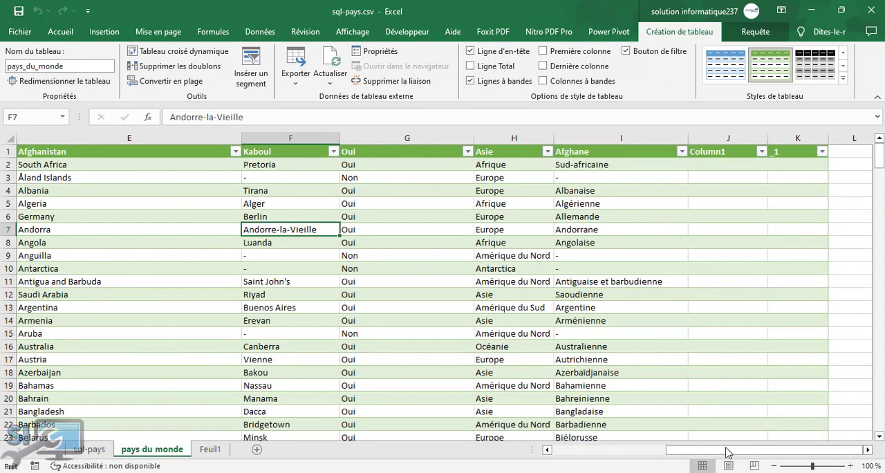
{"action": "left_click_drag", "start_coordinate": [726, 454], "coordinate": [613, 451]}
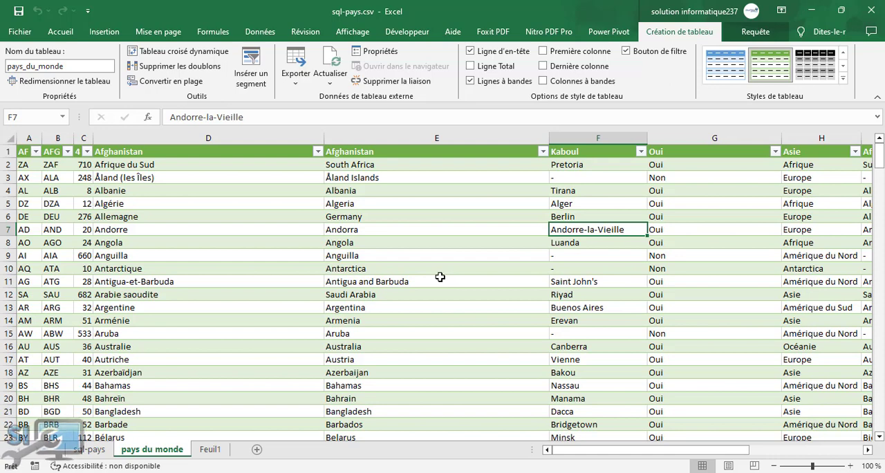
{"action": "left_click", "coordinate": [274, 205]}
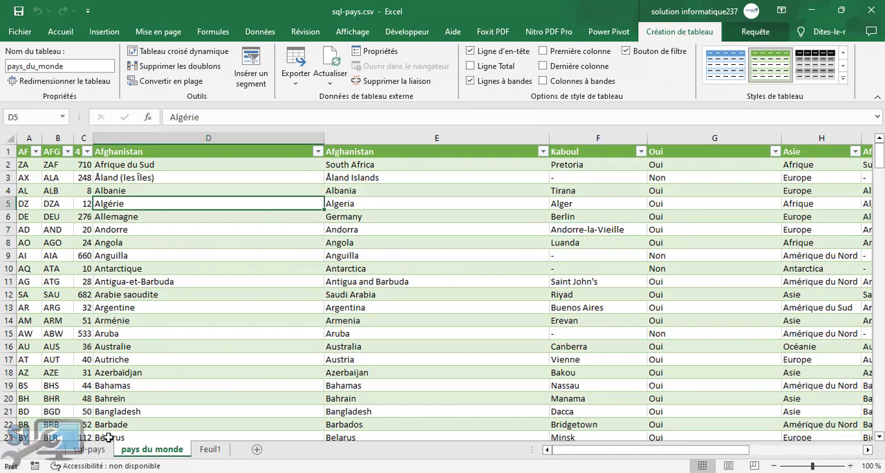
Split column A of the sql-pays sheet into separate columns as delimited text, using the comma (Virgule) as separator.
{"action": "left_click", "coordinate": [90, 449]}
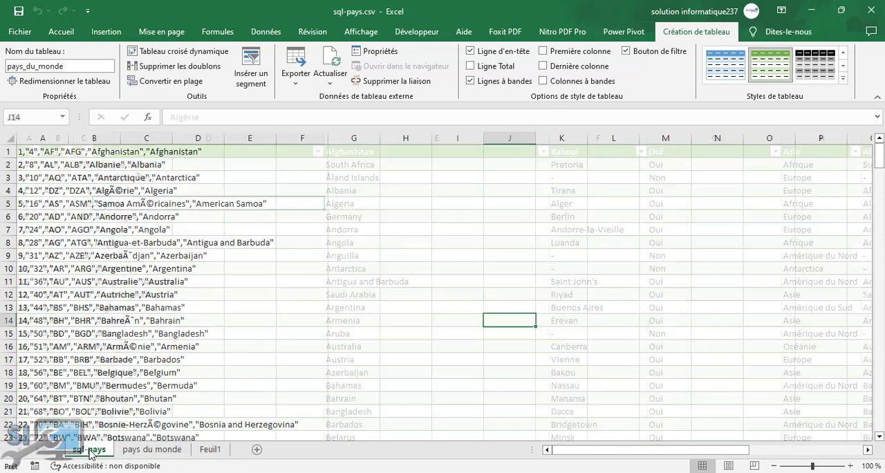
{"action": "left_click", "coordinate": [97, 174]}
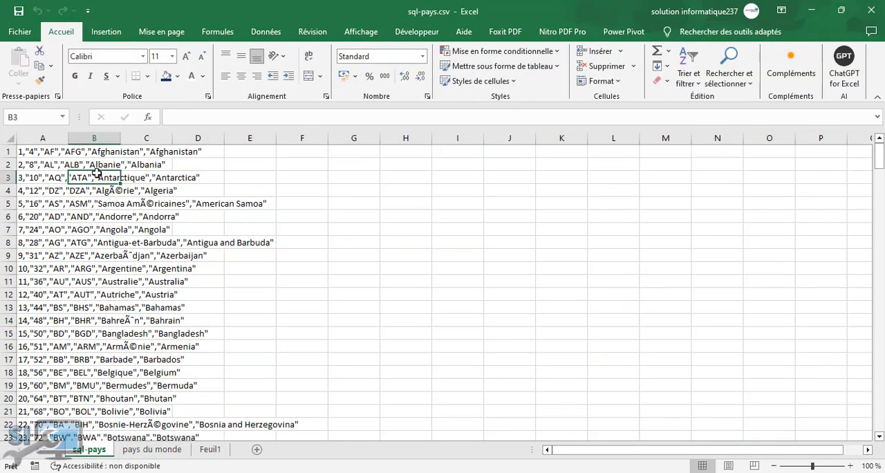
{"action": "left_click", "coordinate": [40, 139]}
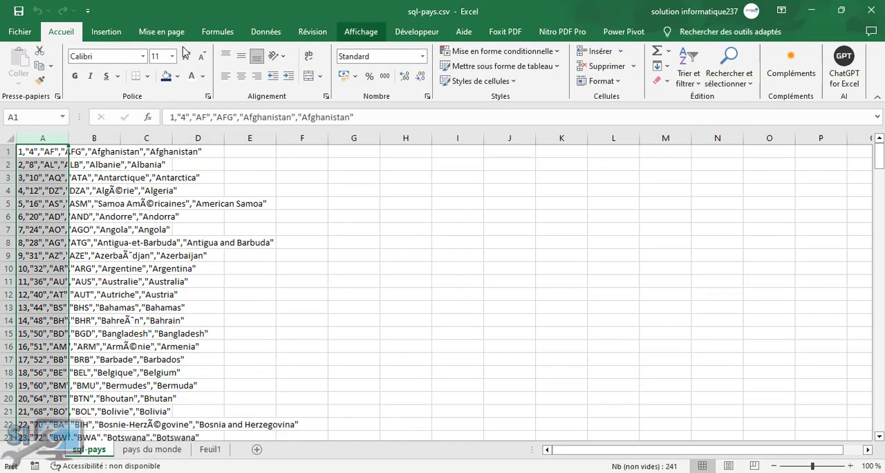
{"action": "left_click", "coordinate": [266, 31]}
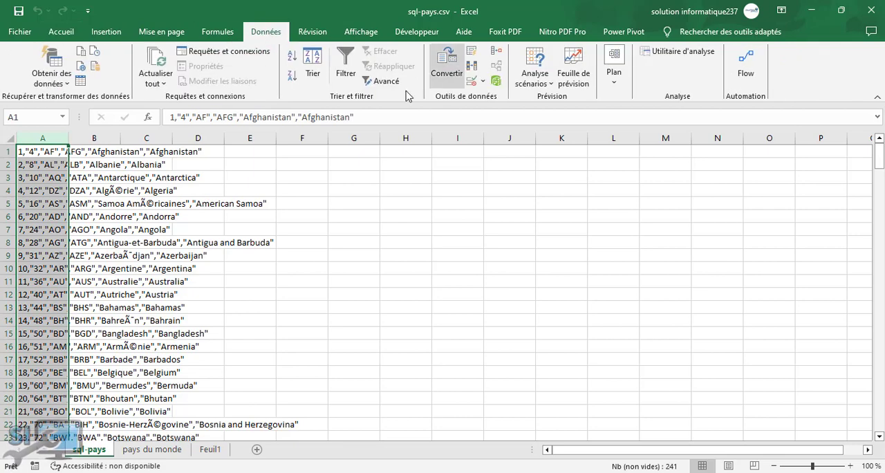
{"action": "left_click", "coordinate": [447, 66]}
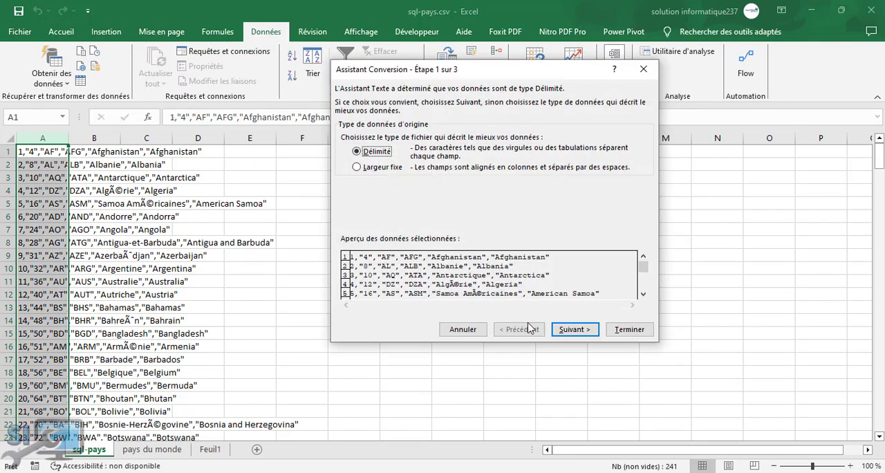
{"action": "left_click", "coordinate": [576, 330]}
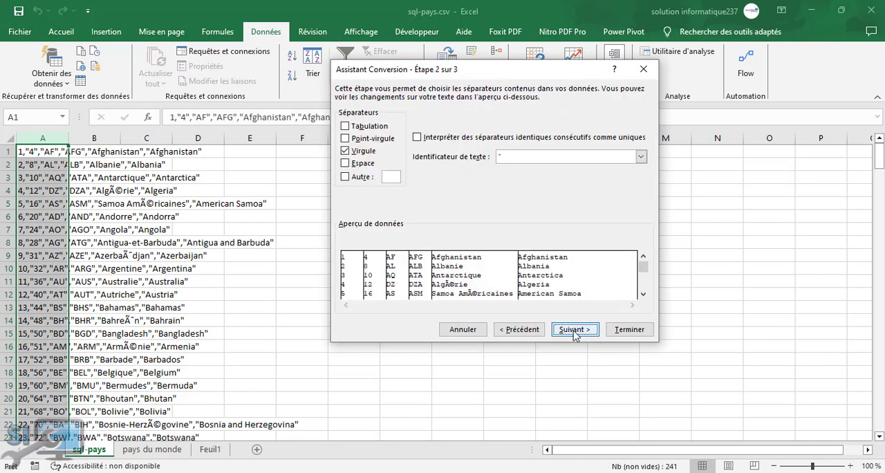
{"action": "left_click", "coordinate": [577, 330]}
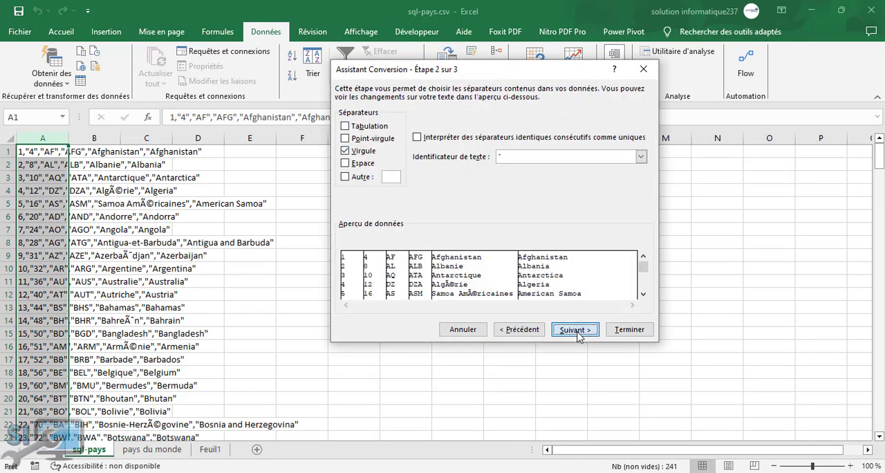
{"action": "left_click", "coordinate": [616, 330]}
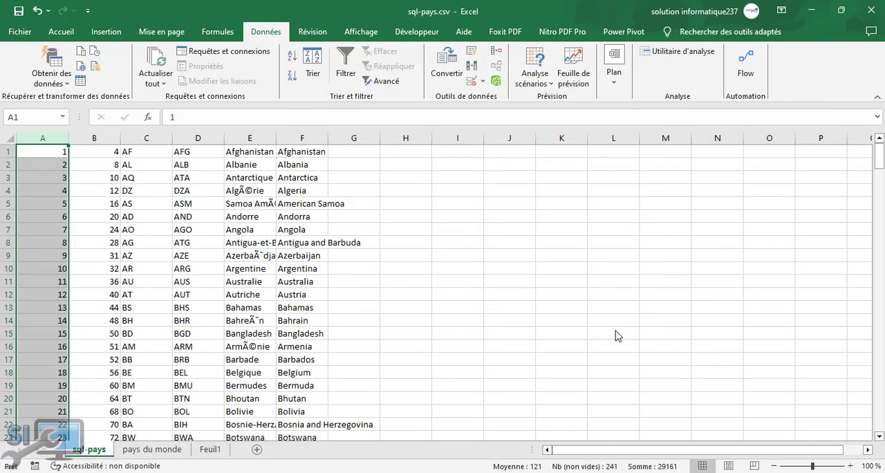
{"action": "left_click", "coordinate": [131, 214]}
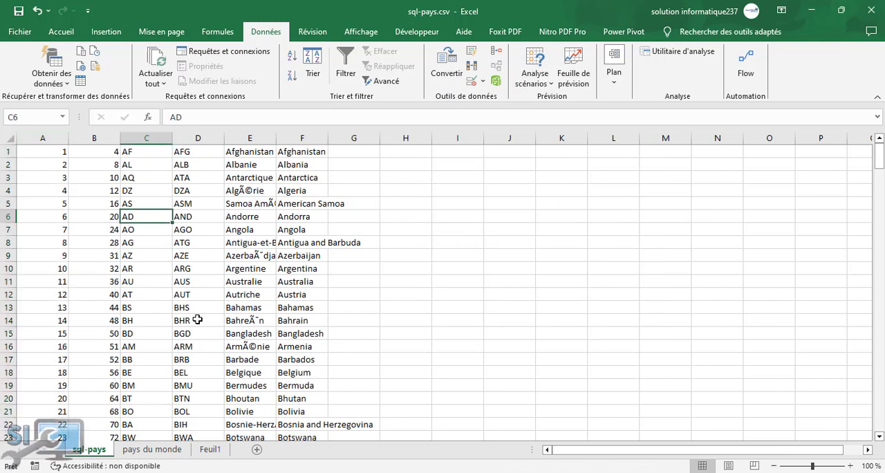